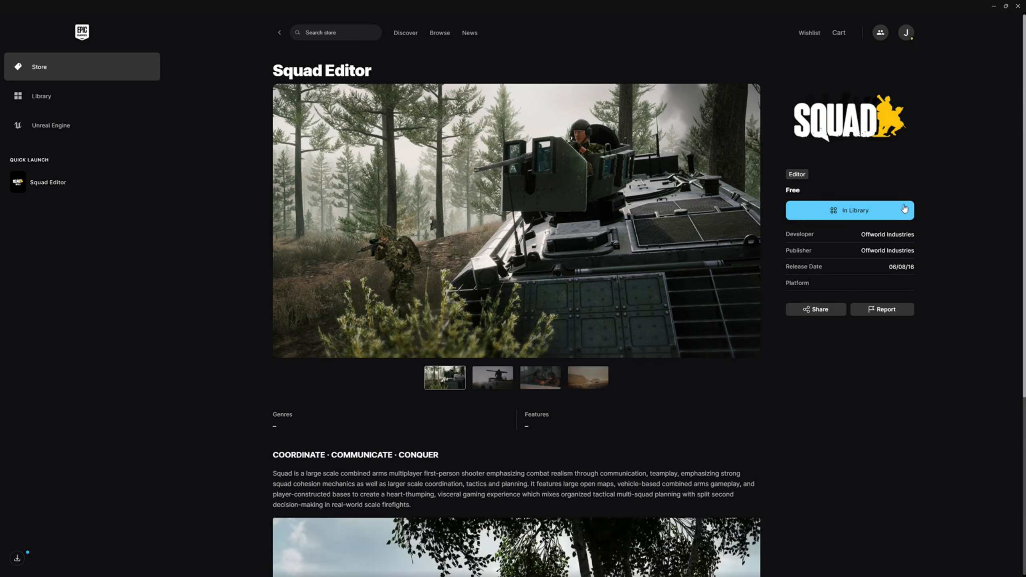
- Go to Squad Editor in the library and open its additional options
left_click(893, 214)
left_click(855, 214)
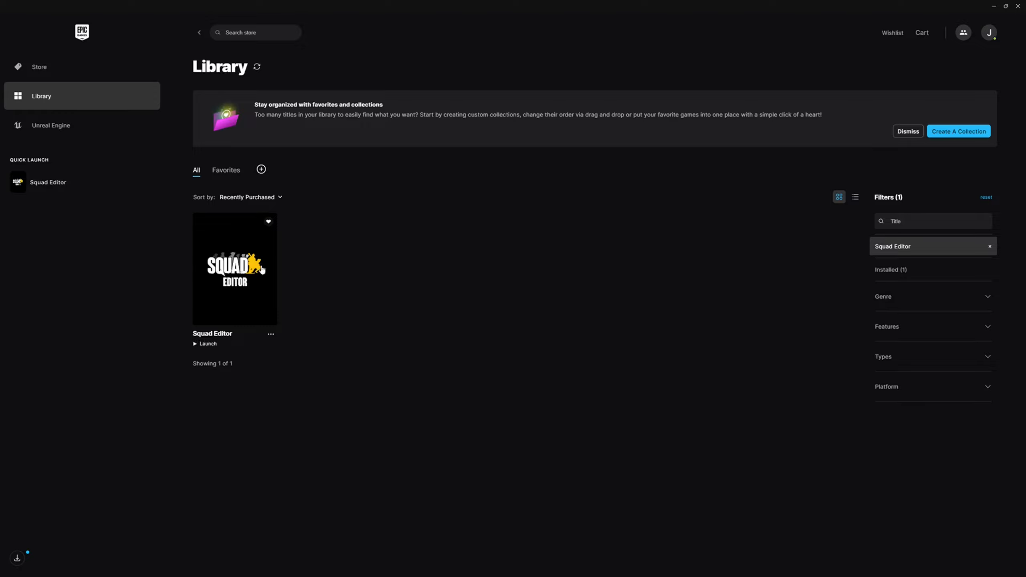
left_click(270, 333)
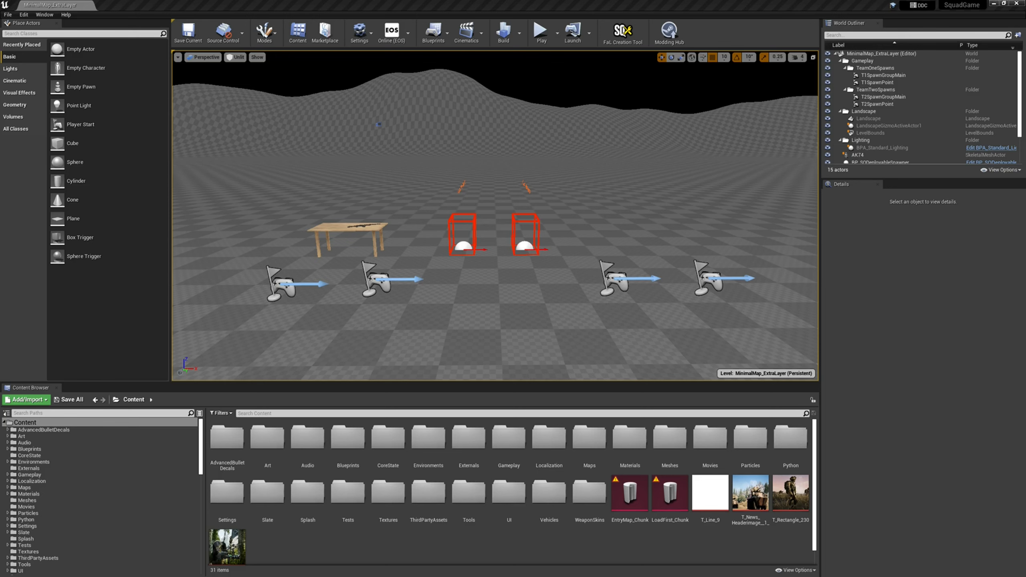
- Create a new mod named TestMod in the Modding Hub with the description Testing and the TM image
left_click(669, 36)
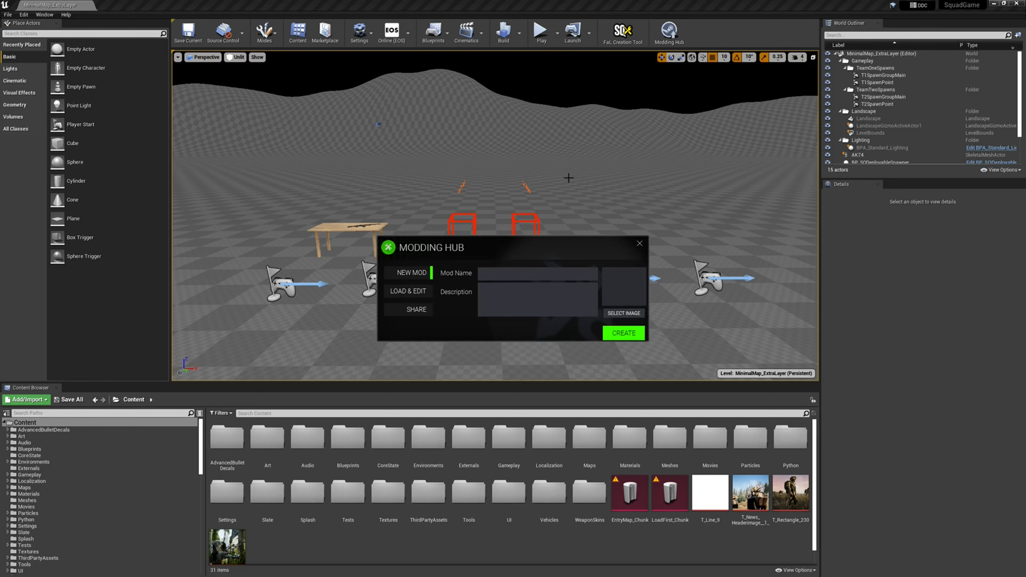
left_click(507, 275)
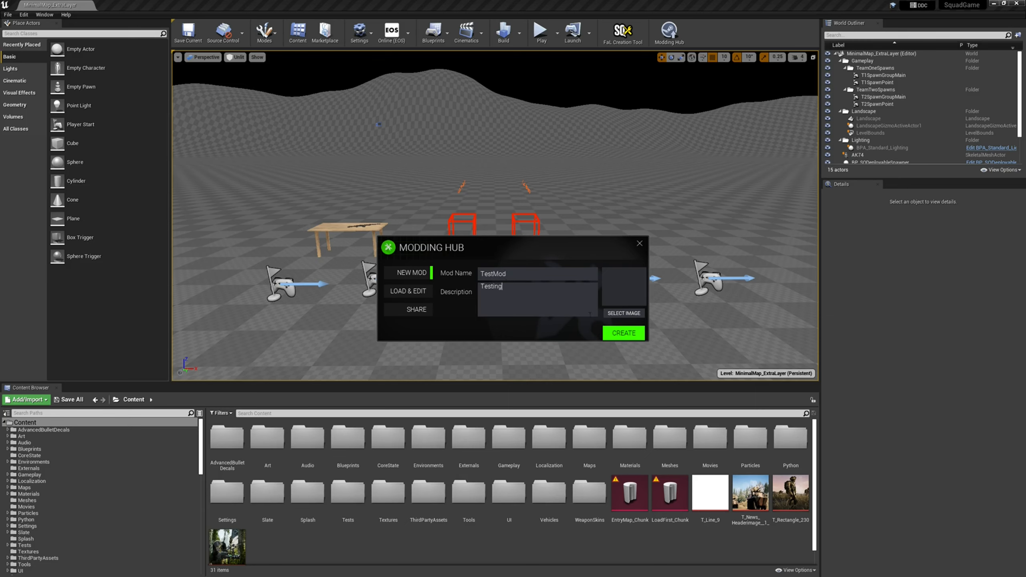
left_click(614, 315)
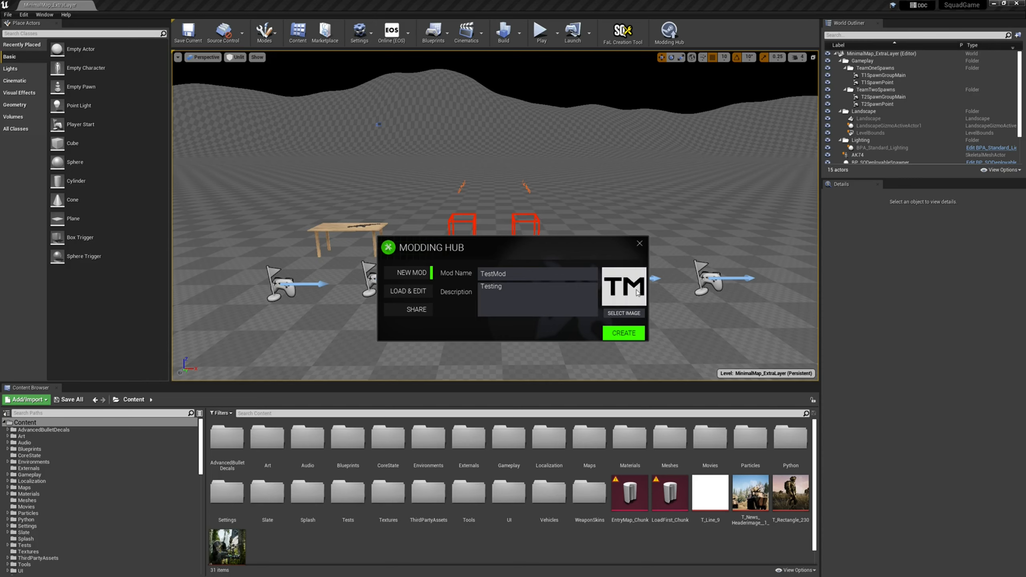
left_click(624, 334)
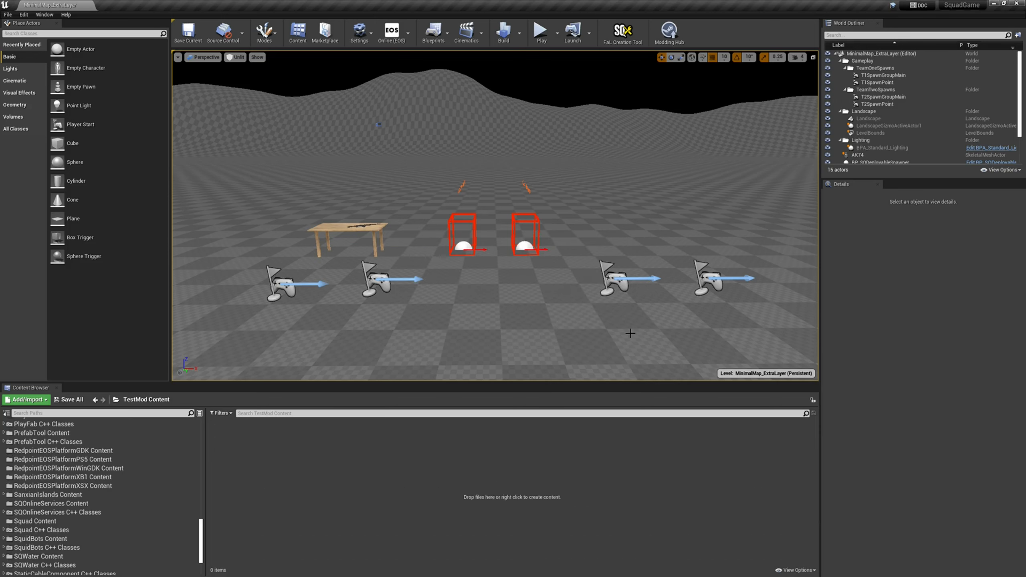
- Open TestMod Content in a second content browser and dock it beside the first one
scroll(176, 562, "down", 3)
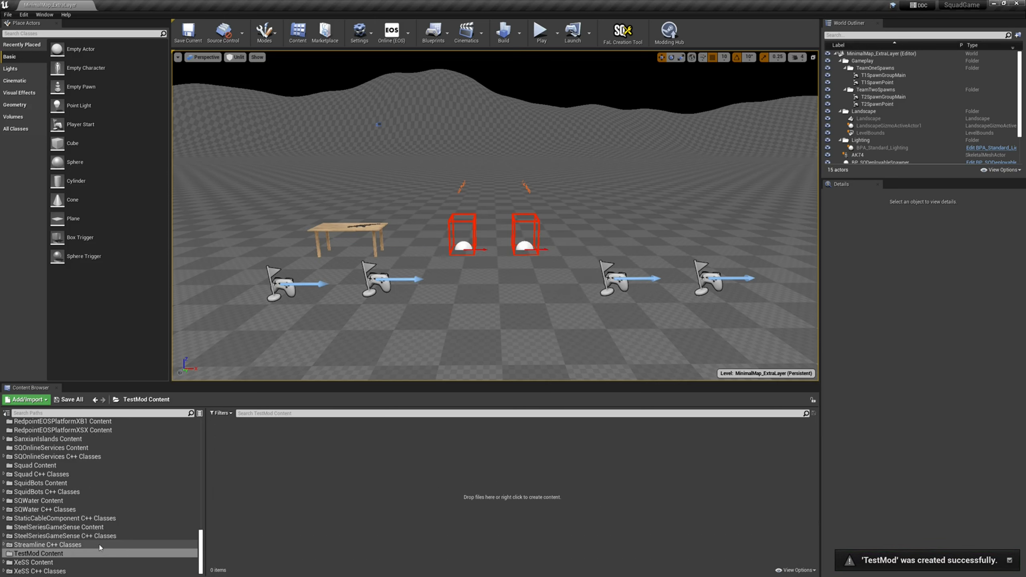
right_click(42, 555)
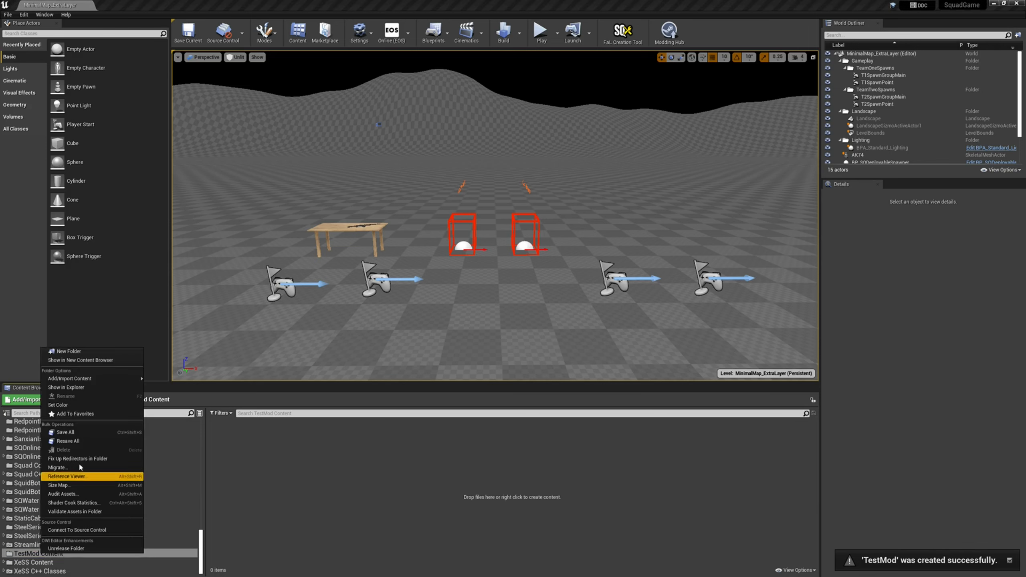
left_click(82, 360)
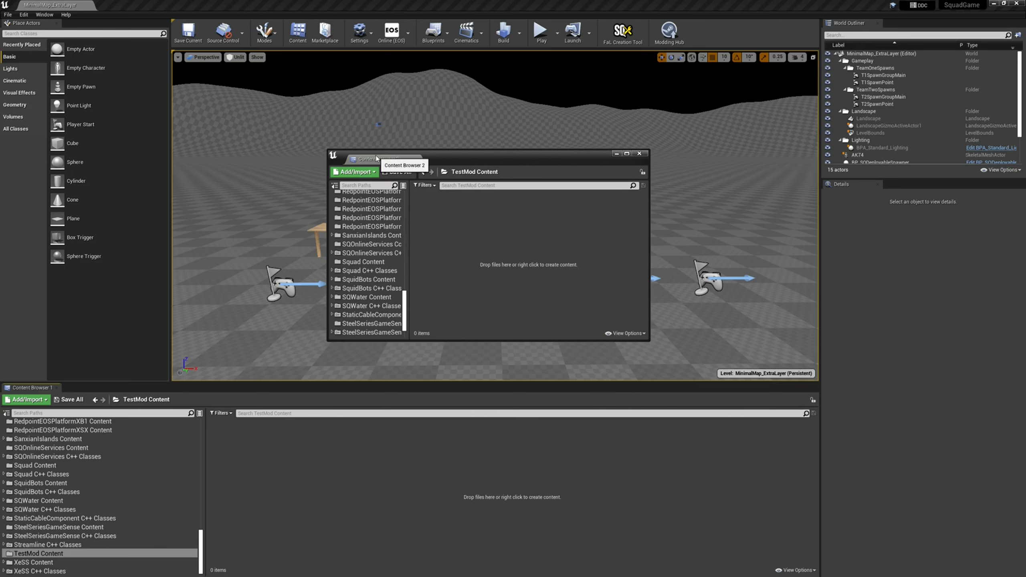
left_click_drag(376, 158, 698, 437)
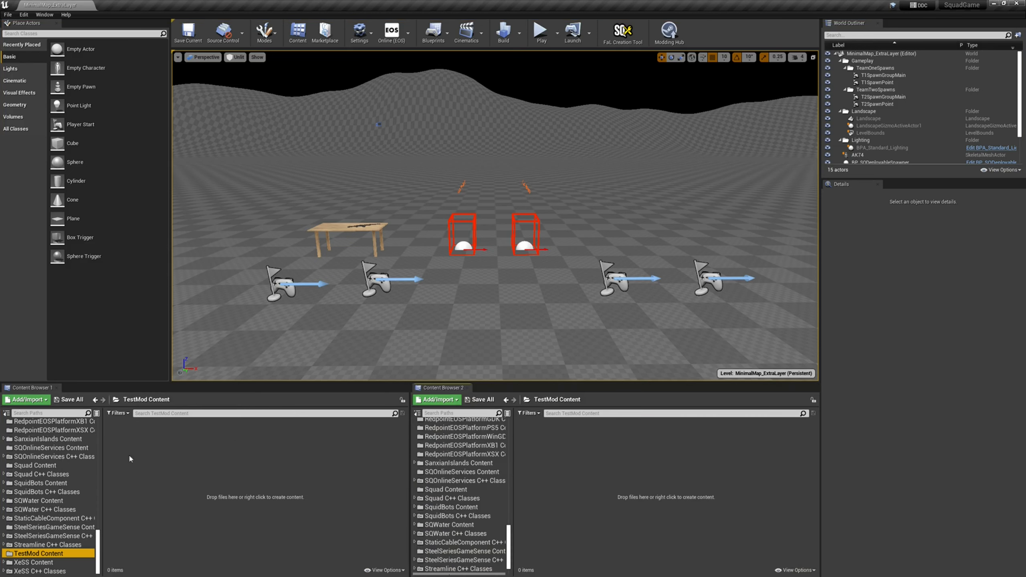
- Show the root Content folder in the first content browser and lock the second one on TestMod Content
scroll(48, 465, "up", 15)
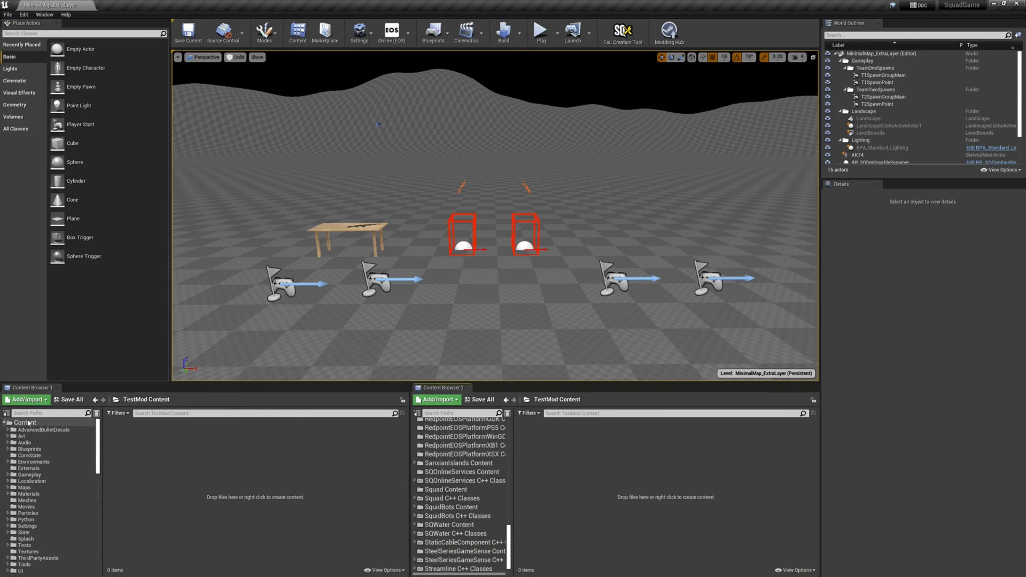
left_click(28, 422)
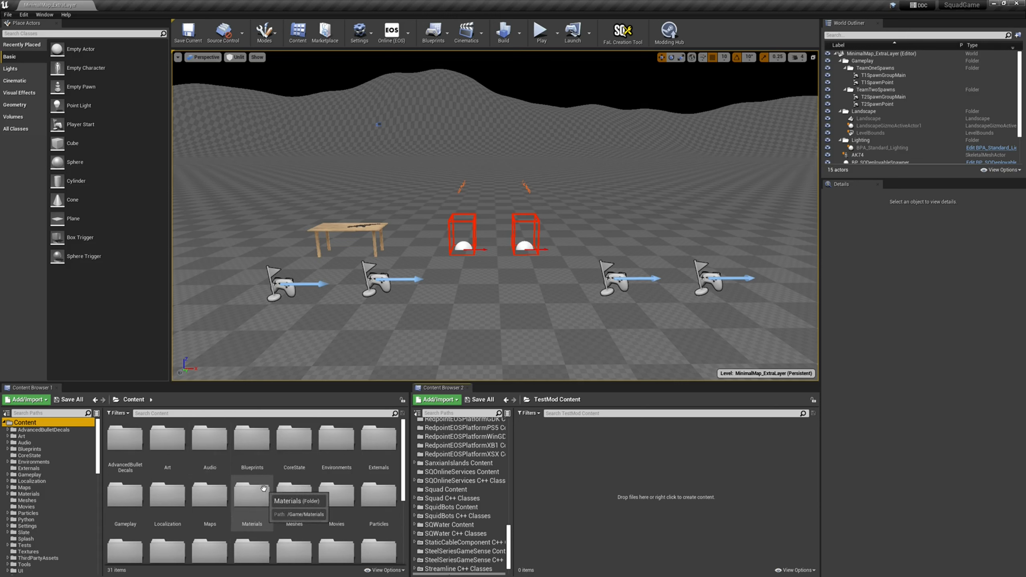
left_click(814, 400)
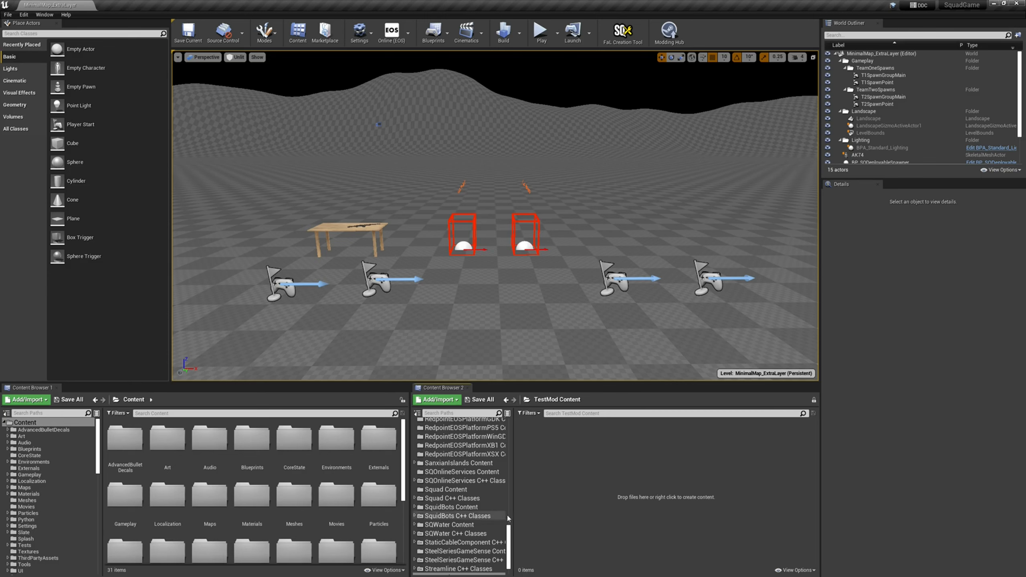
- Fly the viewport camera around to look at the level's table and spawn points
key("s")
right_click_drag(562, 292, 561, 292)
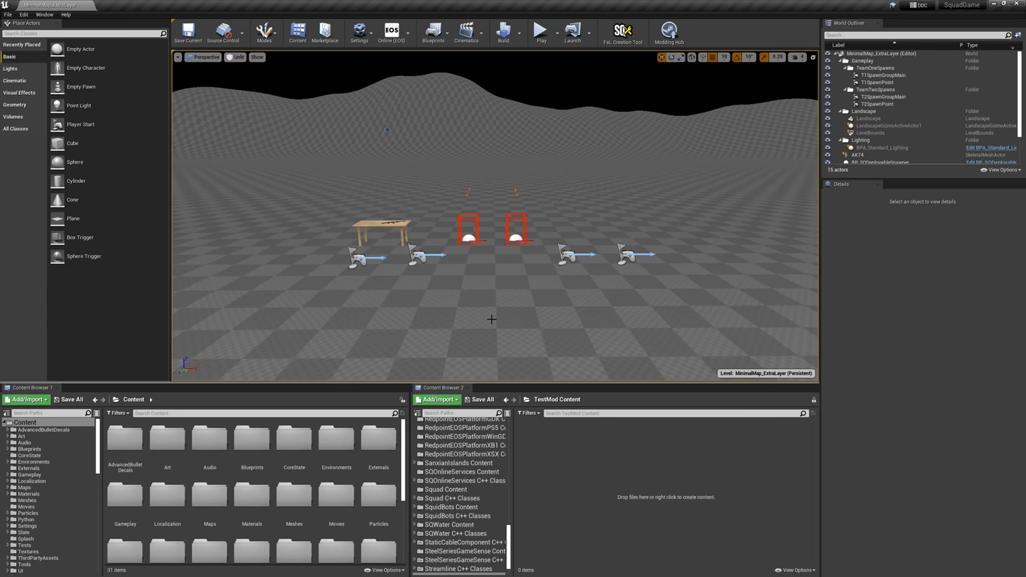
key("w")
mouse_move(492, 319)
right_mouse_down()
mouse_move(768, 311)
mouse_move(513, 303)
mouse_move(509, 320)
right_mouse_up()
key("a")
key("d")
key("w")
key("d")
key("s")
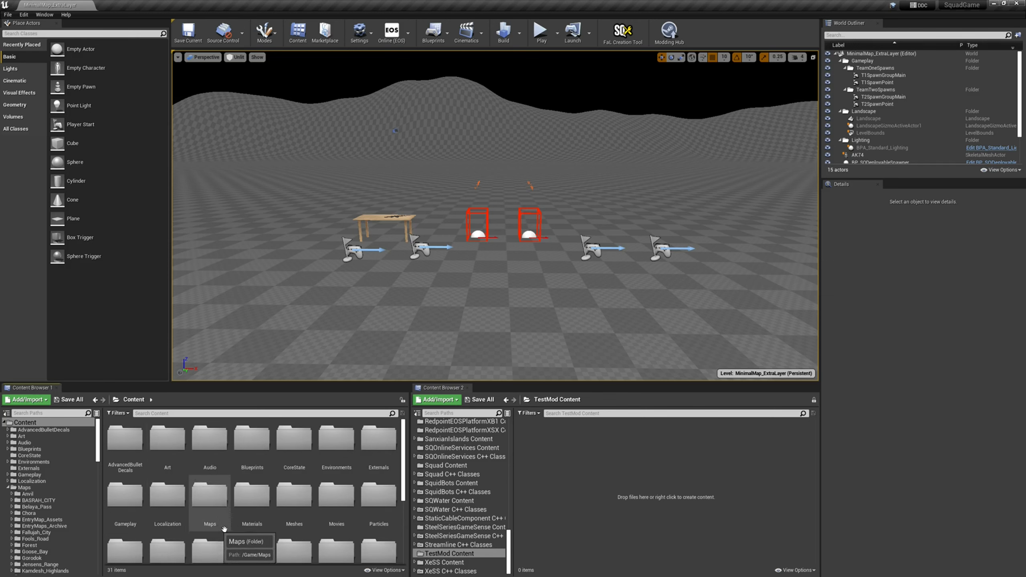
- Create a folder named Maps inside TestMod Content
right_click(598, 469)
left_click(611, 242)
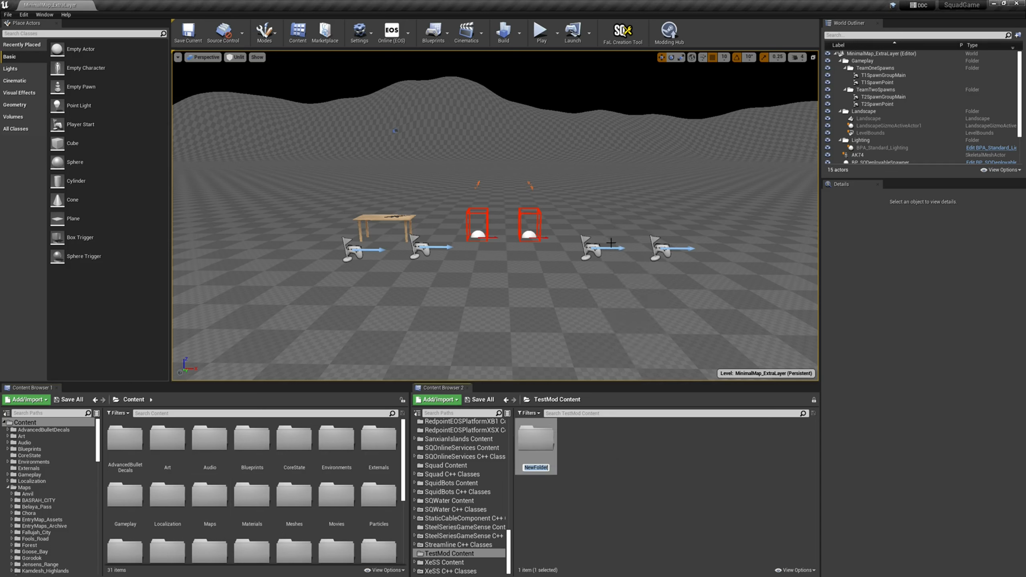
type("Maps")
key("Return")
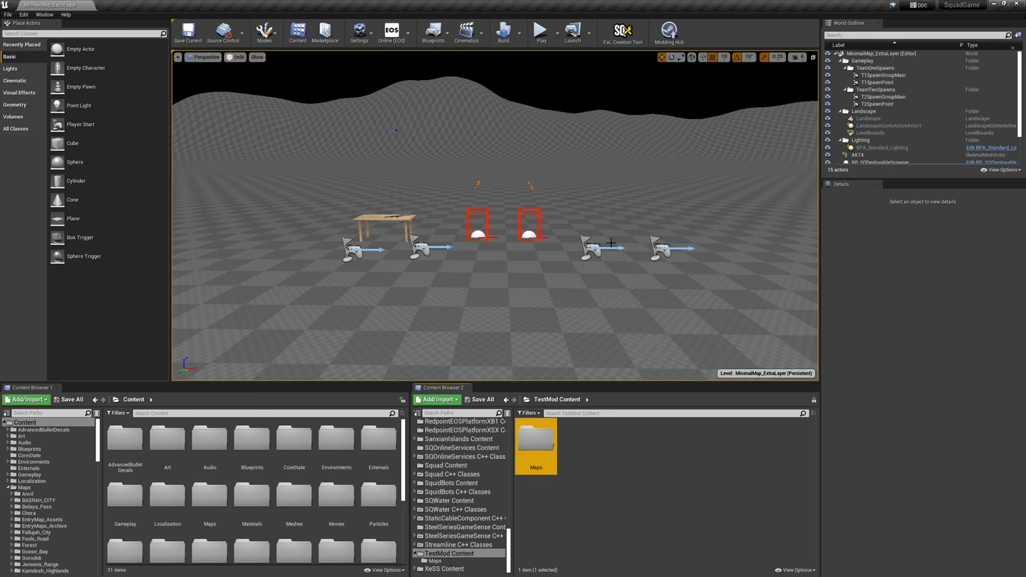
- Open the base game's Maps folder in the first browser, and create and open a MinimalMap folder inside TestMod's Maps folder
double_click(218, 495)
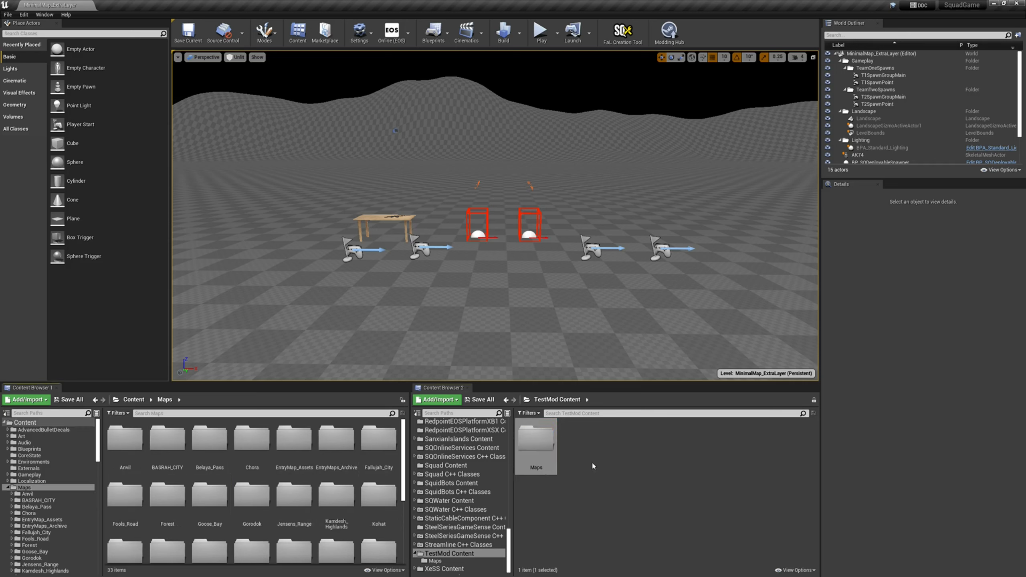
double_click(550, 445)
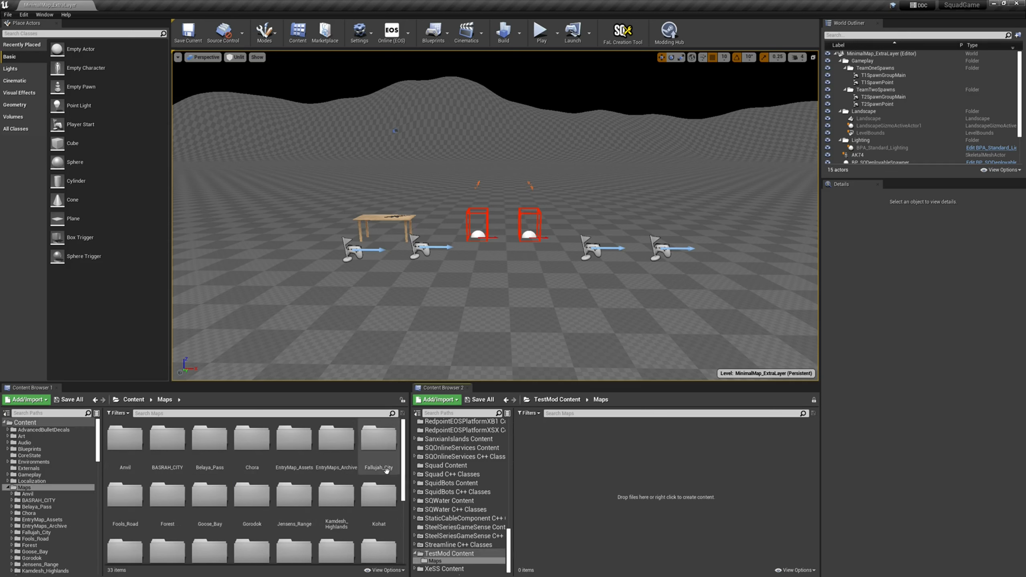
right_click(573, 478)
left_click(598, 232)
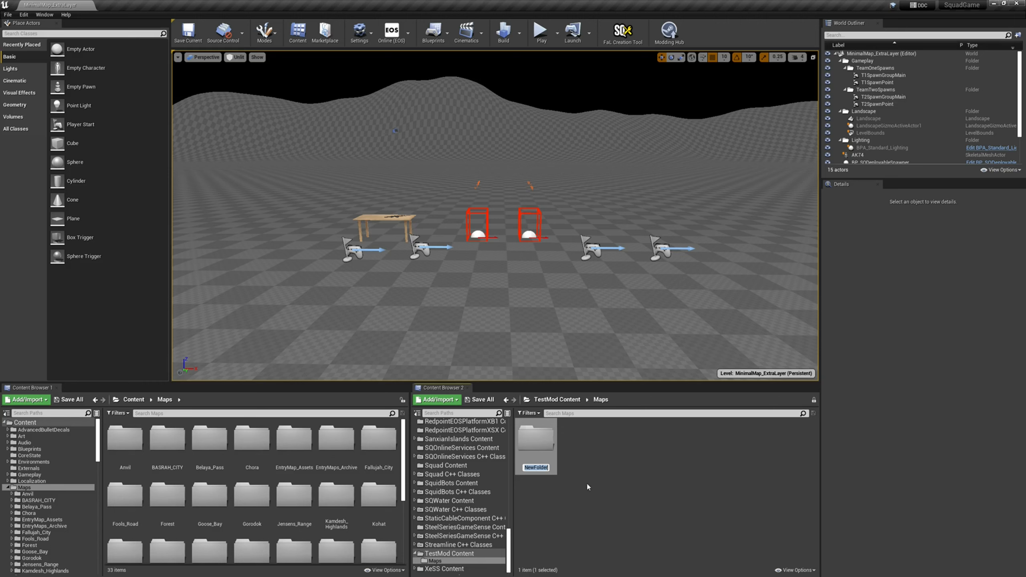
type("MinimalMap")
key("Return")
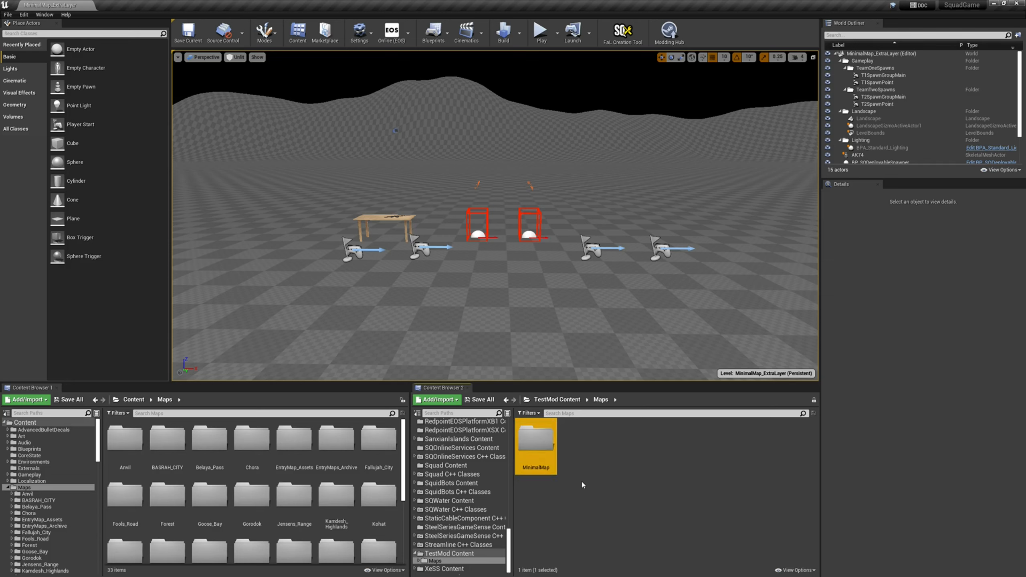
double_click(535, 442)
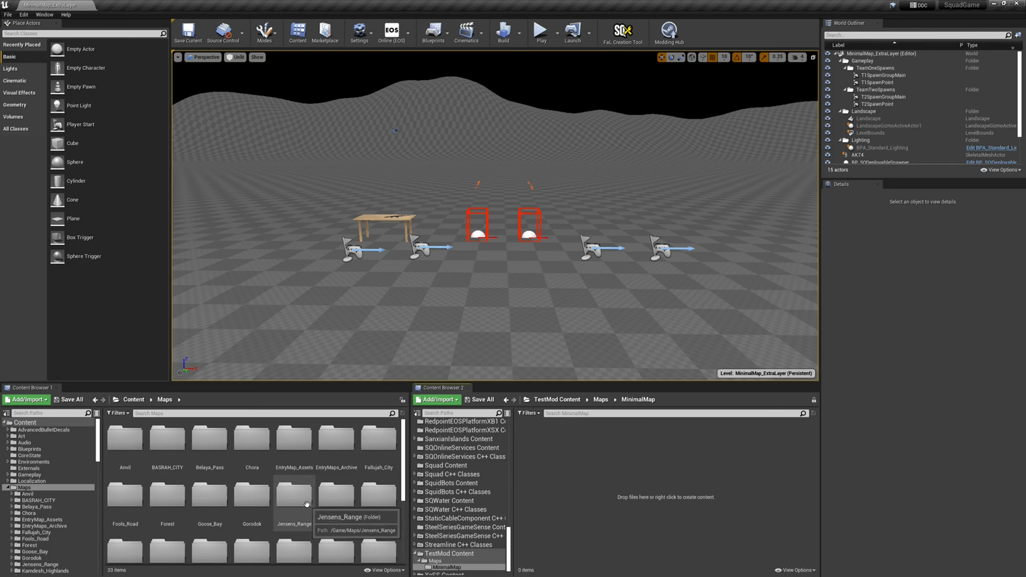
- Inspect the folder structure of the base game's Manic-5 map and return to the Maps folder
scroll(335, 509, "down", 5)
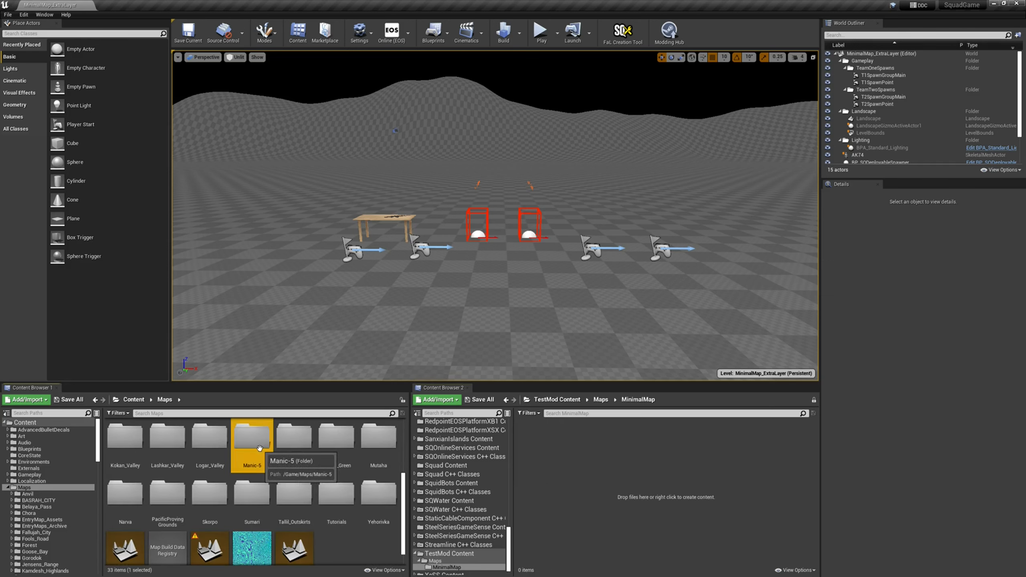
double_click(263, 447)
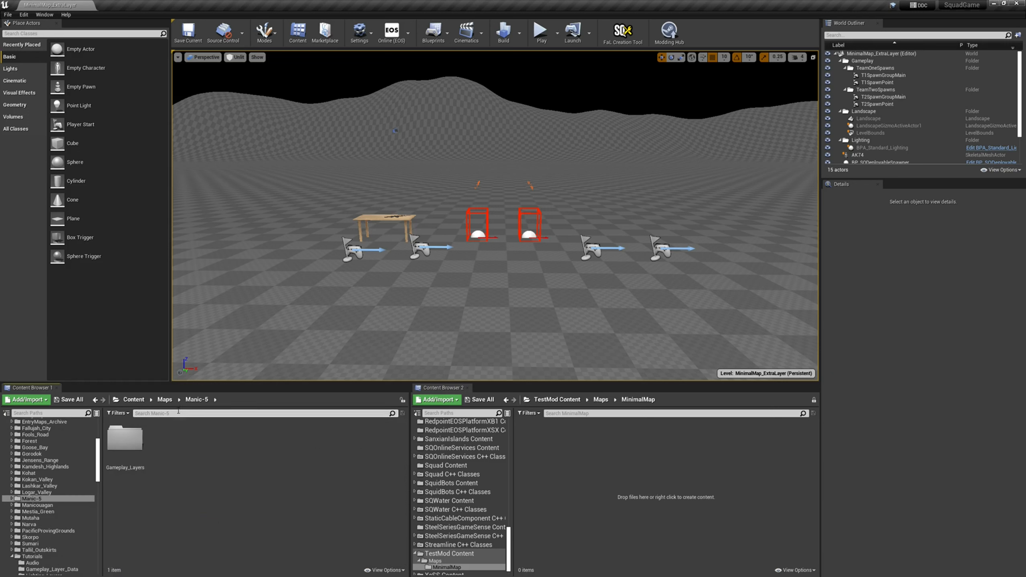
left_click(164, 399)
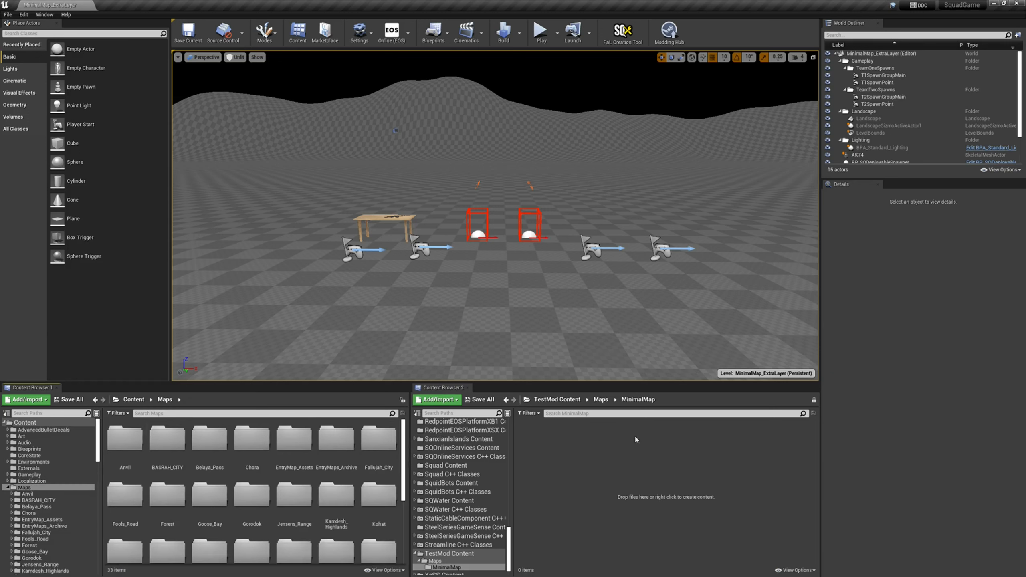
- Open the FaL Creation Tool and reset its level template and layer template to None
left_click(617, 37)
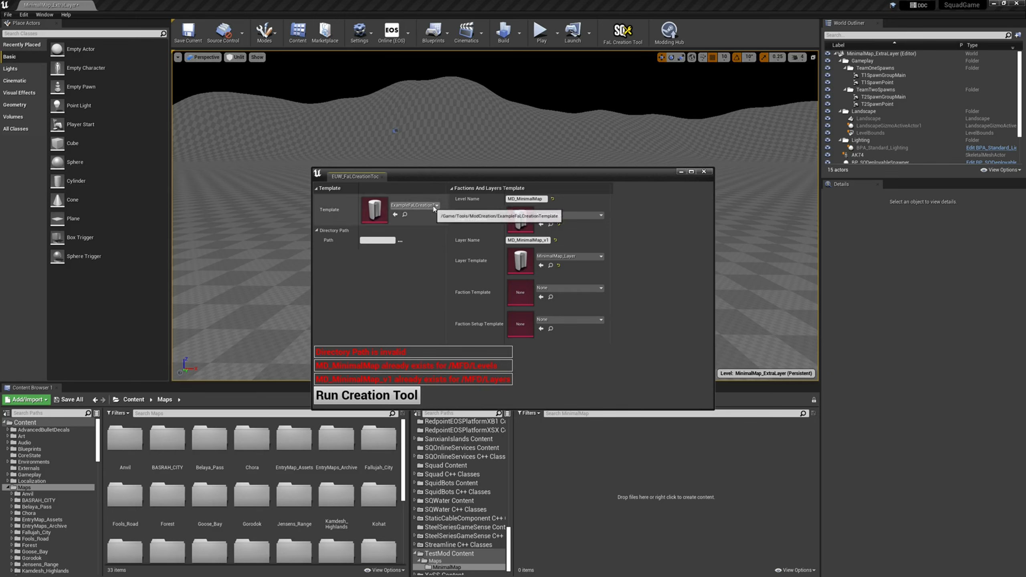
left_click(559, 224)
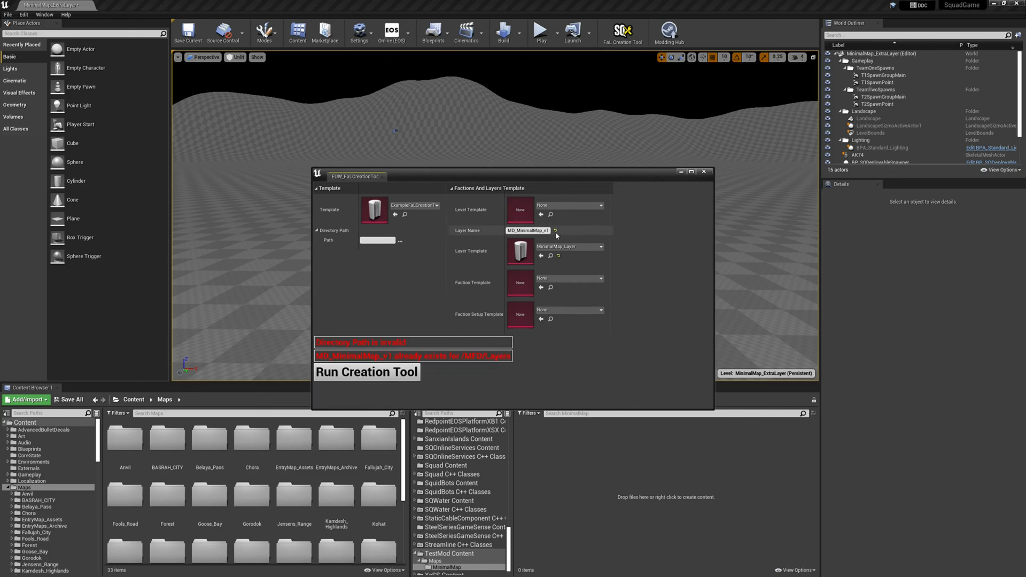
left_click(559, 255)
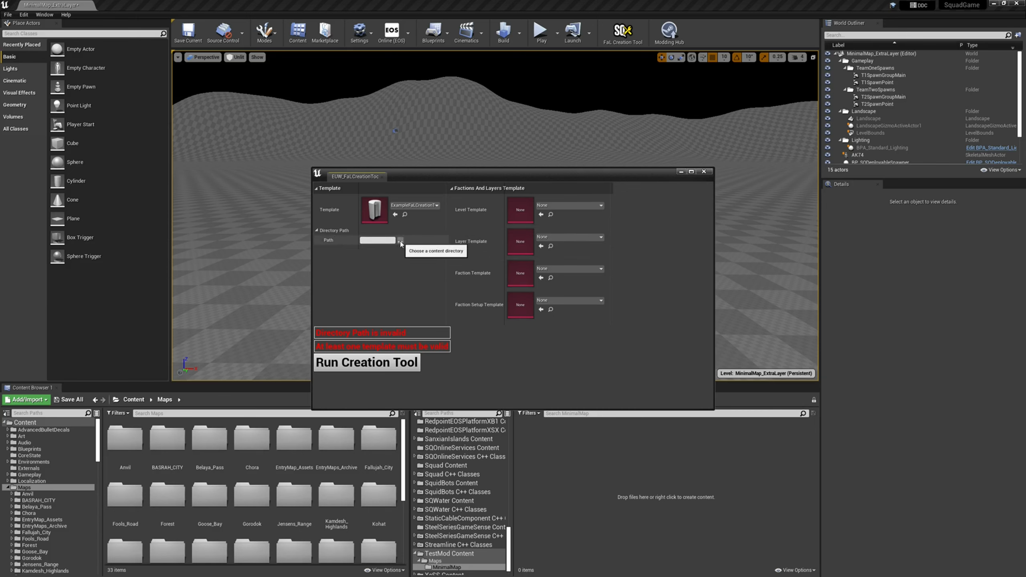
- Set the creation tool's directory path to /TestMod
left_click(401, 241)
scroll(461, 298, "down", 3)
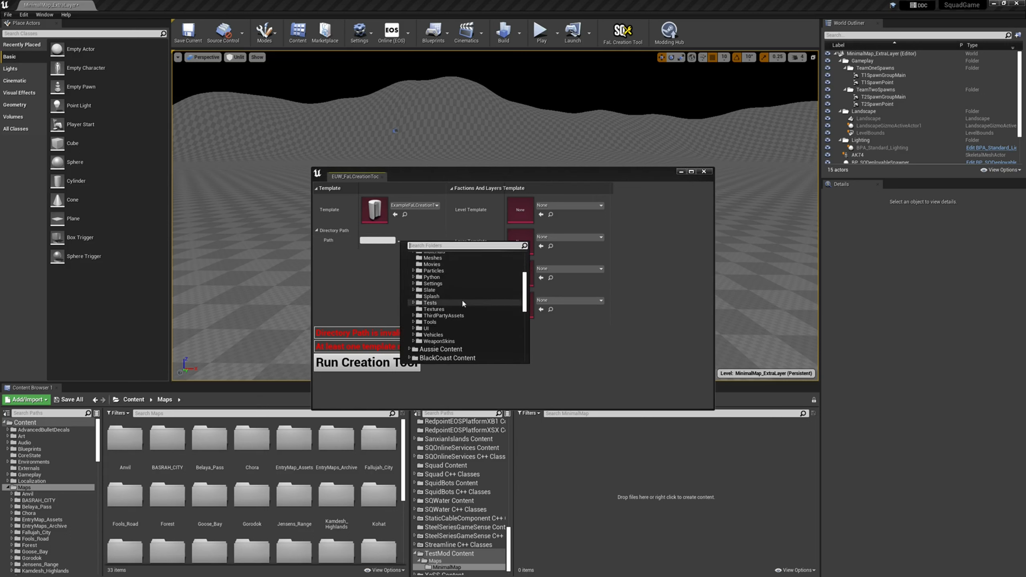
scroll(463, 302, "down", 10)
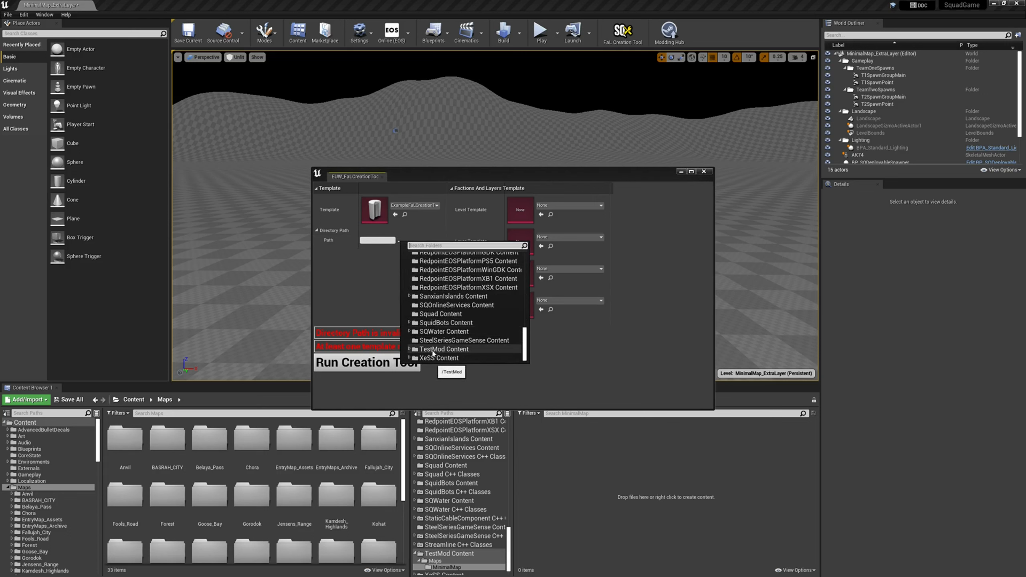
left_click(432, 350)
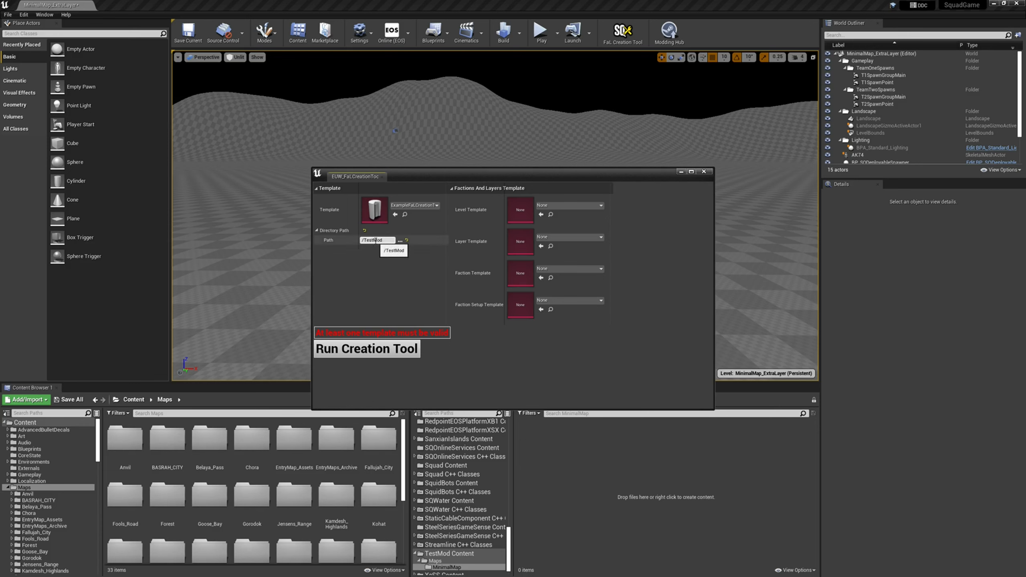
- Set the creation tool's directory path to /TestMod/Maps/MinimalMap
left_click(401, 241)
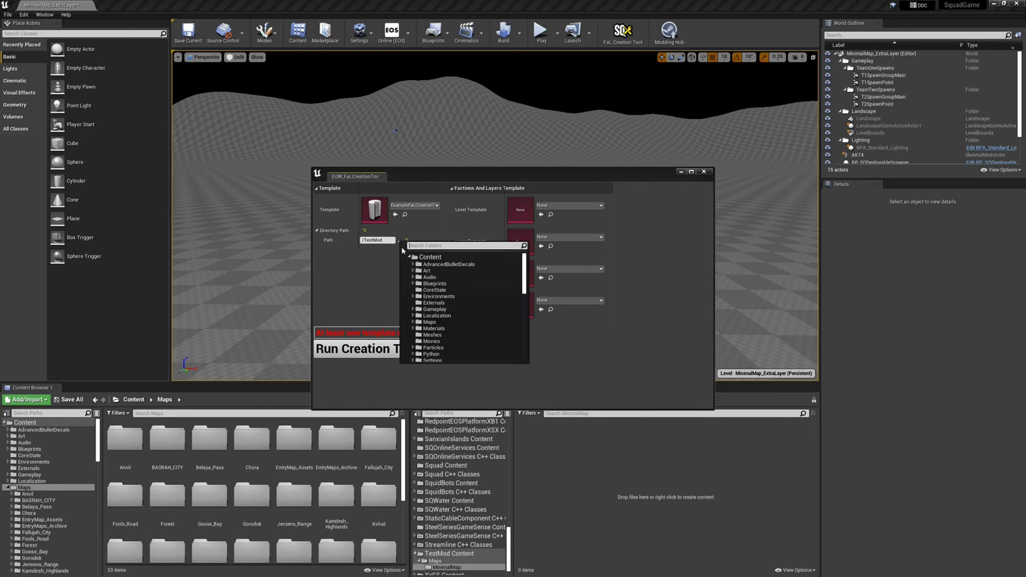
scroll(411, 355, "down", 15)
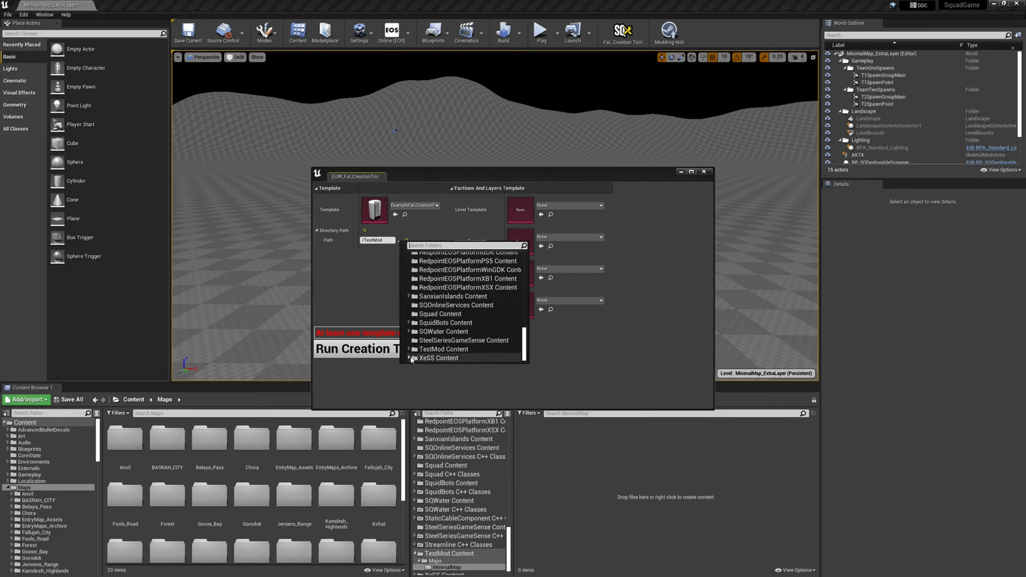
left_click(409, 349)
left_click(413, 350)
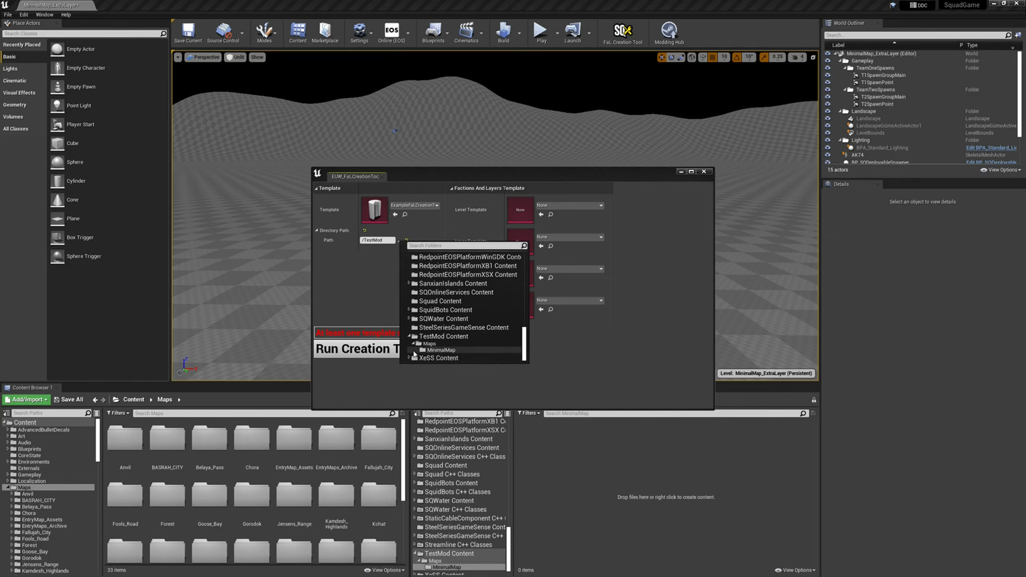
left_click(430, 349)
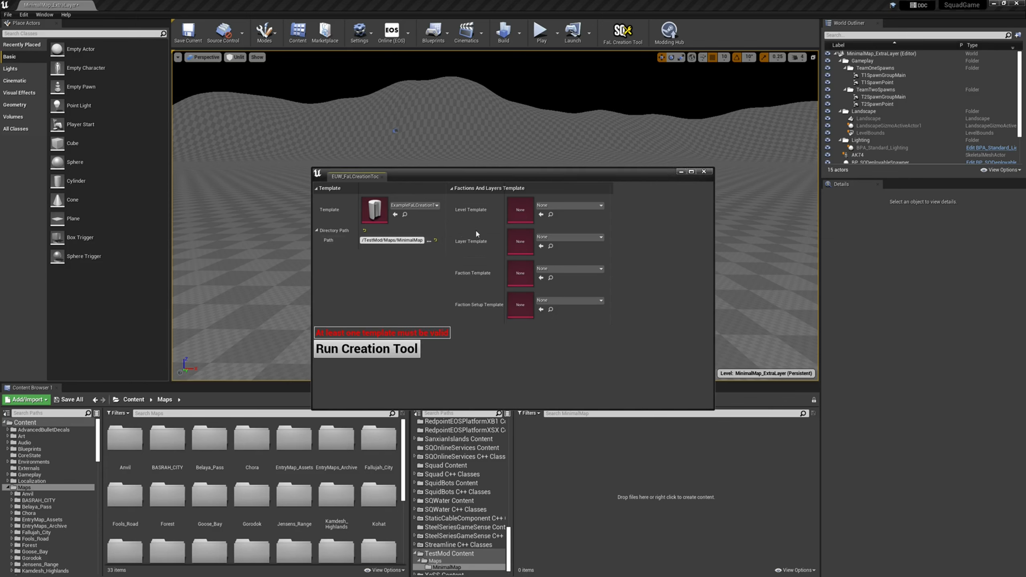
- Set the level template to MinimalMap and the layer template to MinimalMap_Layer, and name the level TM_MinimalMap
left_click(554, 206)
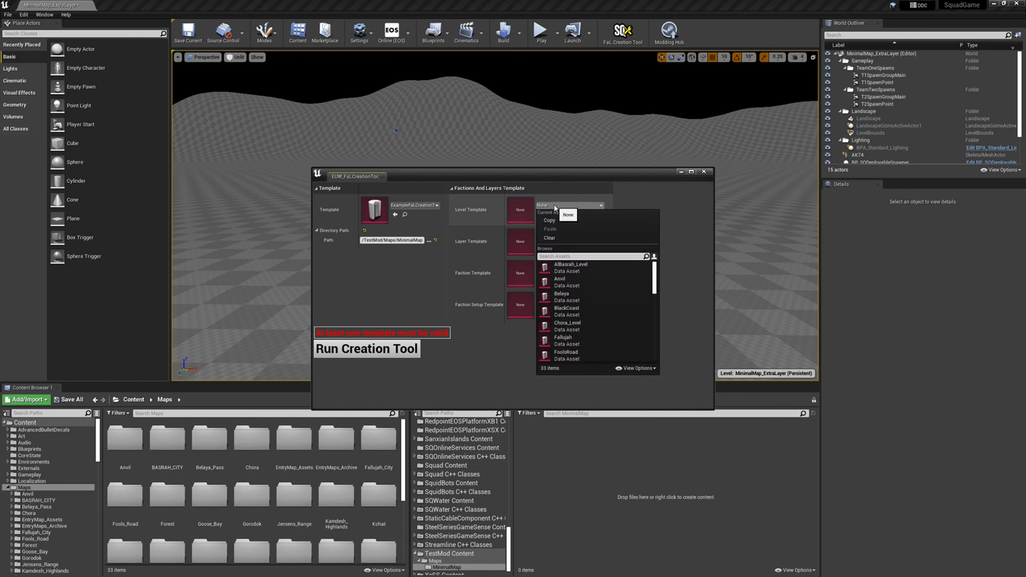
type("mini")
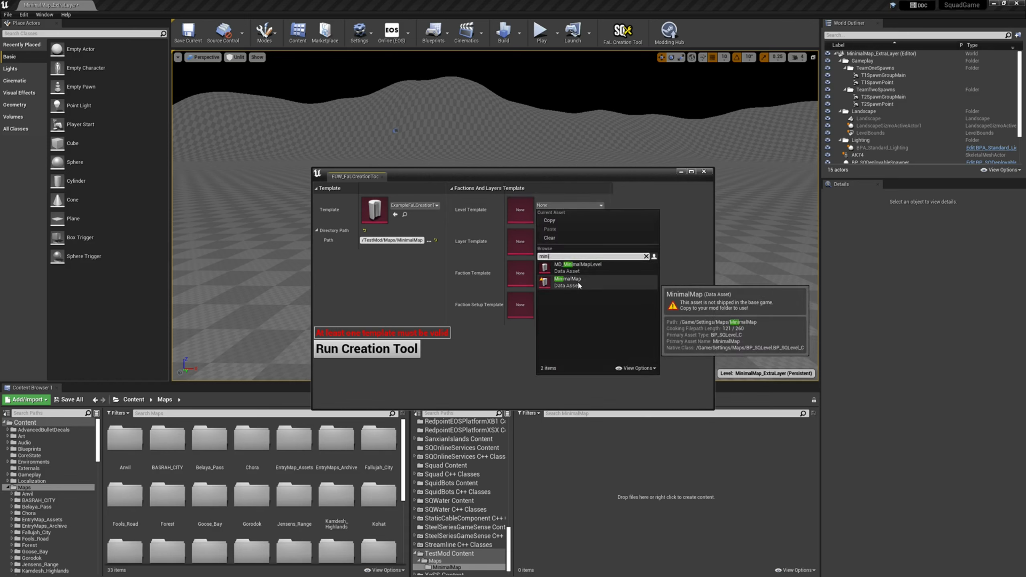
left_click(578, 283)
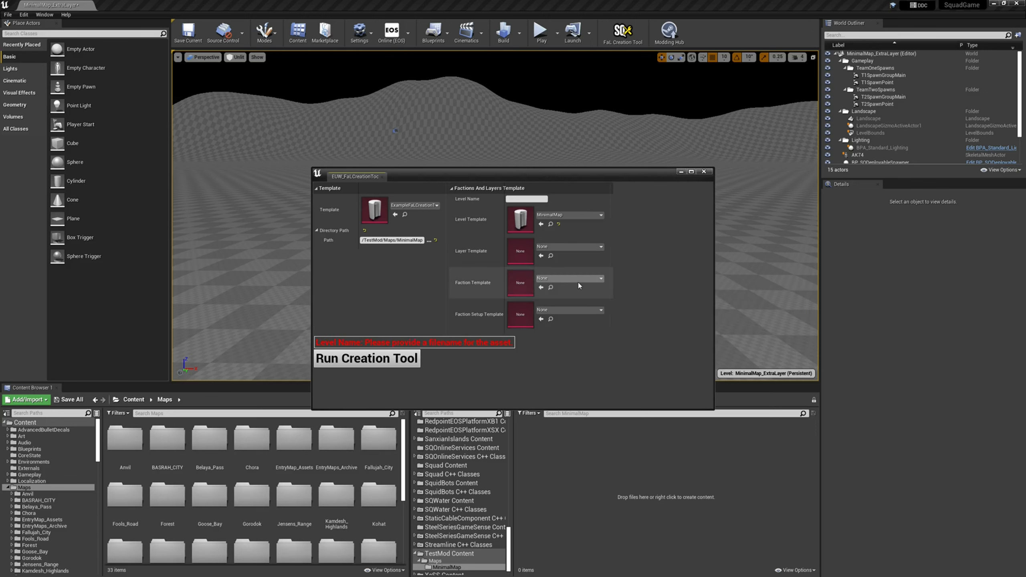
left_click(549, 246)
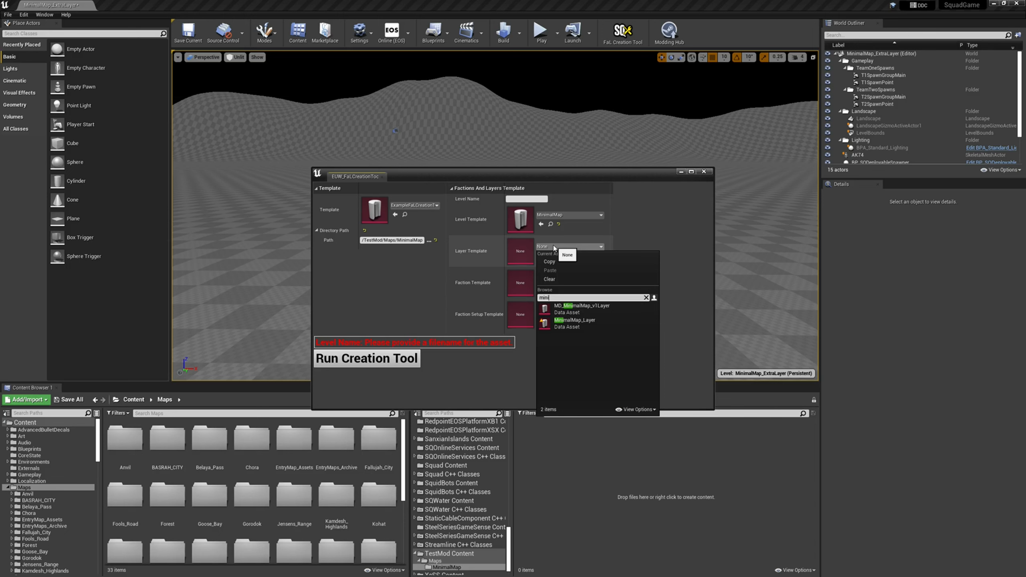
left_click(574, 321)
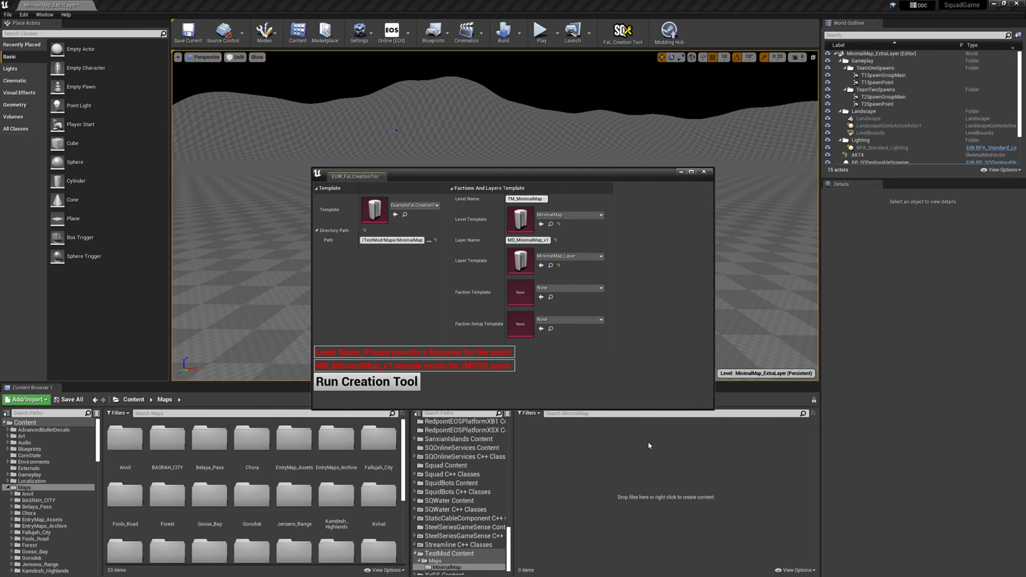
- Name the layer TM_MinimalMap_V1 and run the creation tool
left_click(512, 240)
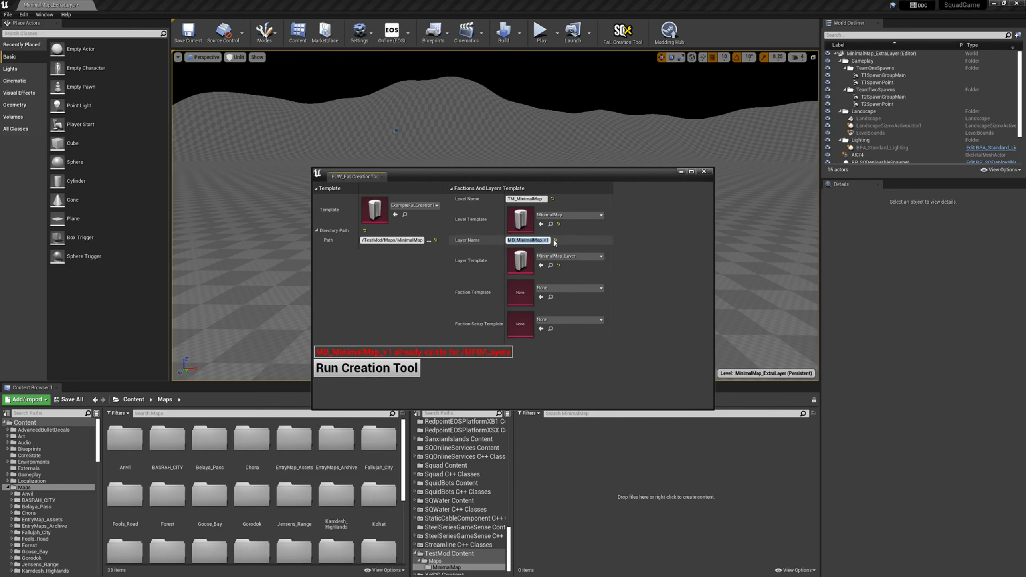
type("M")
type("M_M")
type("inima")
type("lMap")
type("_V1")
key("Return")
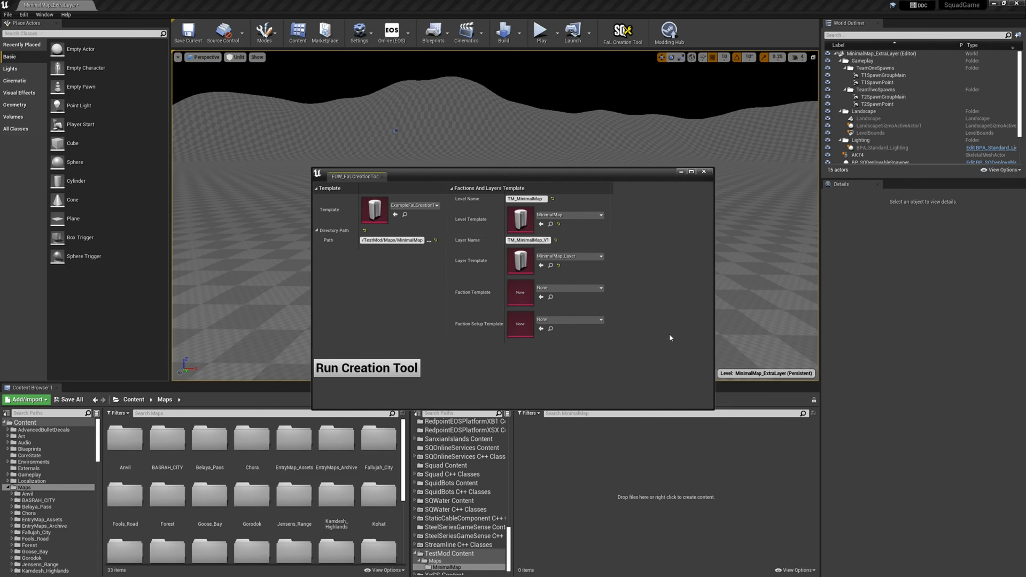
left_click(389, 361)
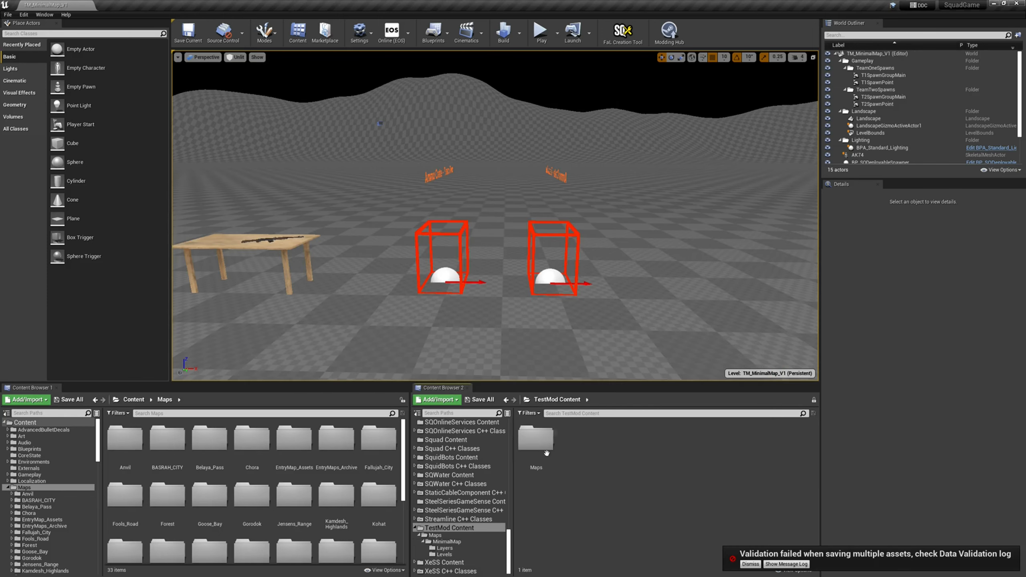
- Open the TM_MinimalMap_V1 level from the mod's MinimalMap/Layers folder, saving the modified ExampleFaLCreationTemplate, and dismiss the validation notification
double_click(545, 454)
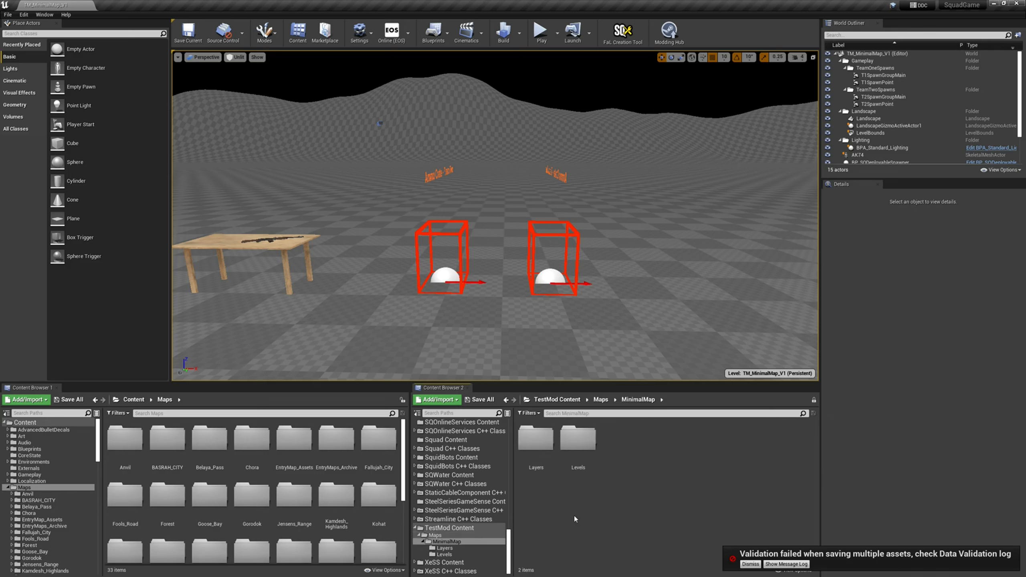
double_click(545, 455)
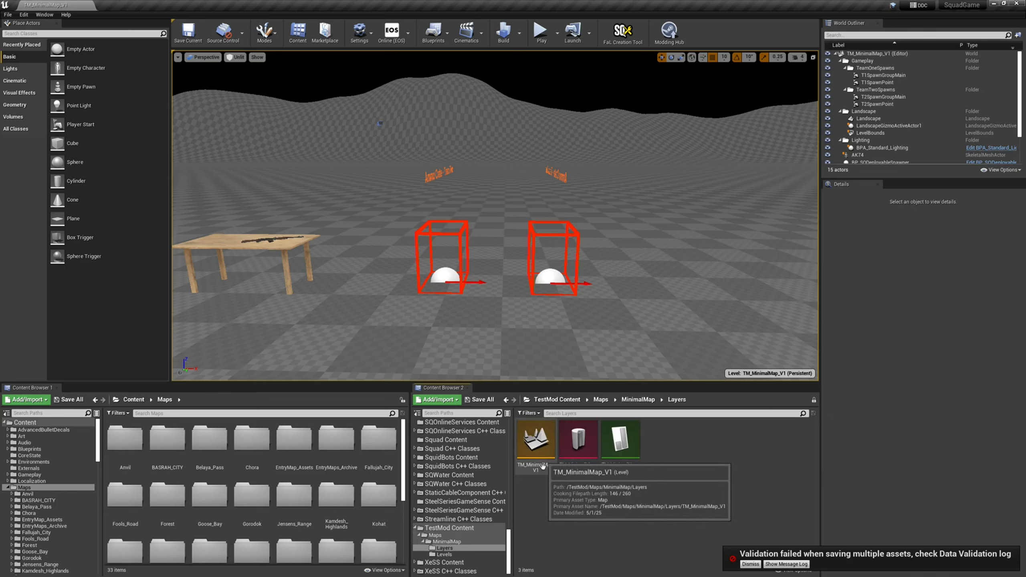
double_click(541, 448)
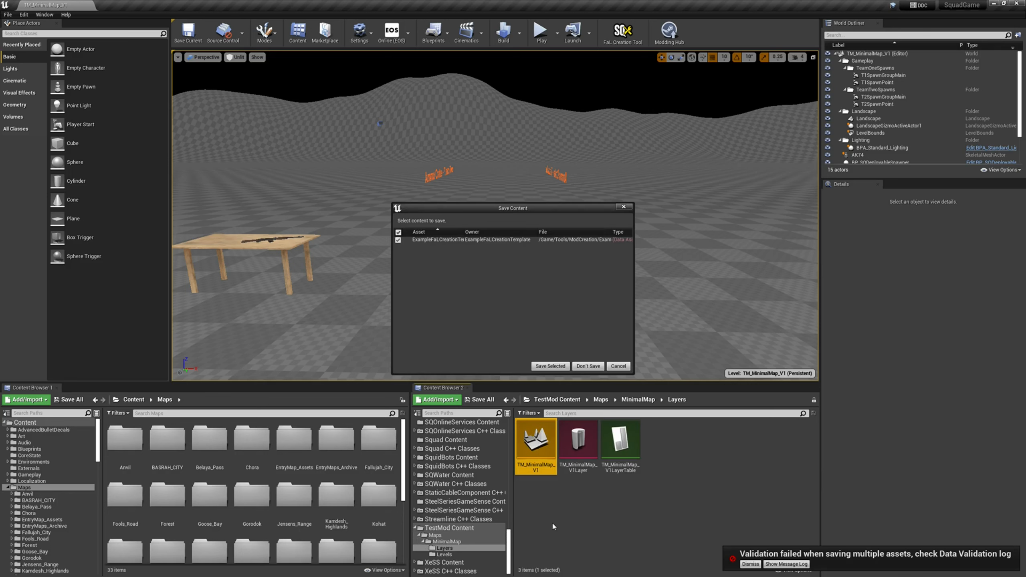
left_click(550, 367)
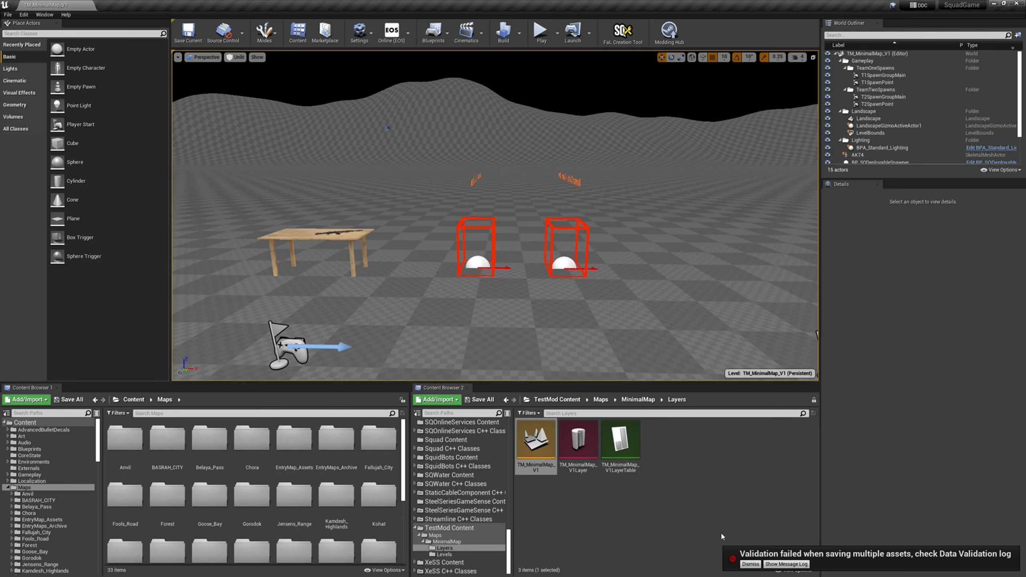
left_click(751, 564)
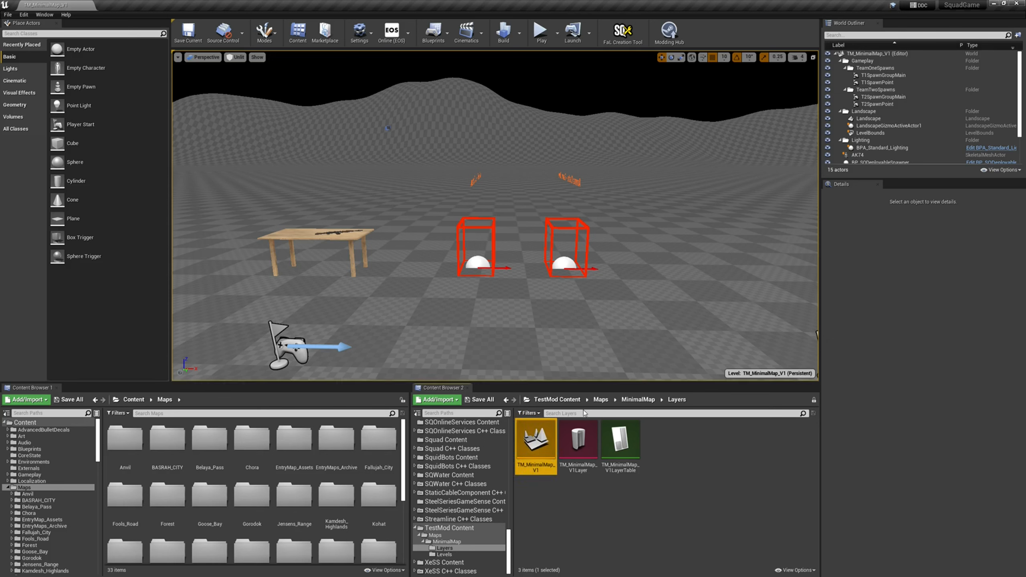
- Look over the spawn points in TM_MinimalMap_V1 and start playing the level in the editor viewport
right_click_drag(523, 282, 526, 293)
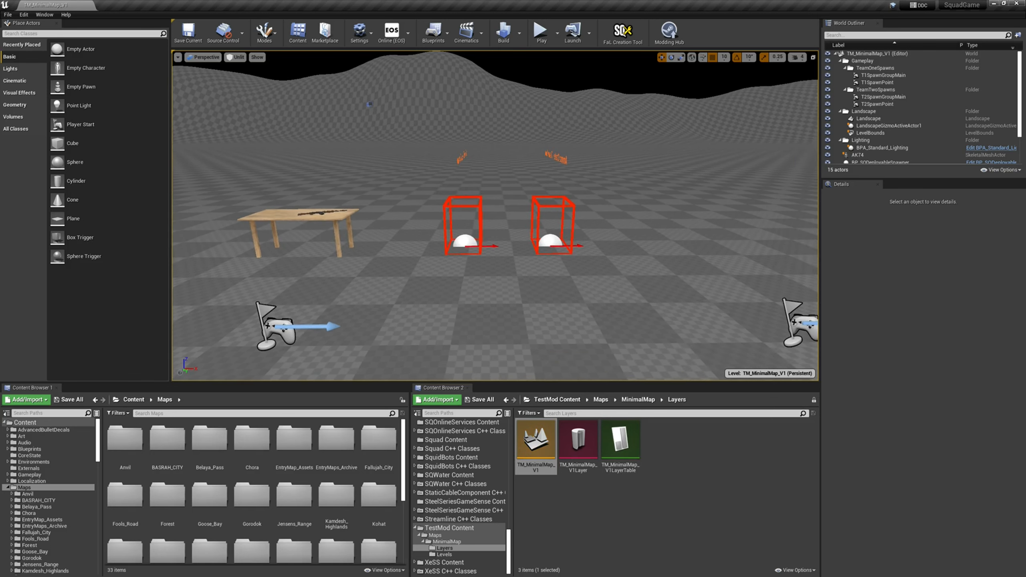
scroll(390, 182, "down", 5)
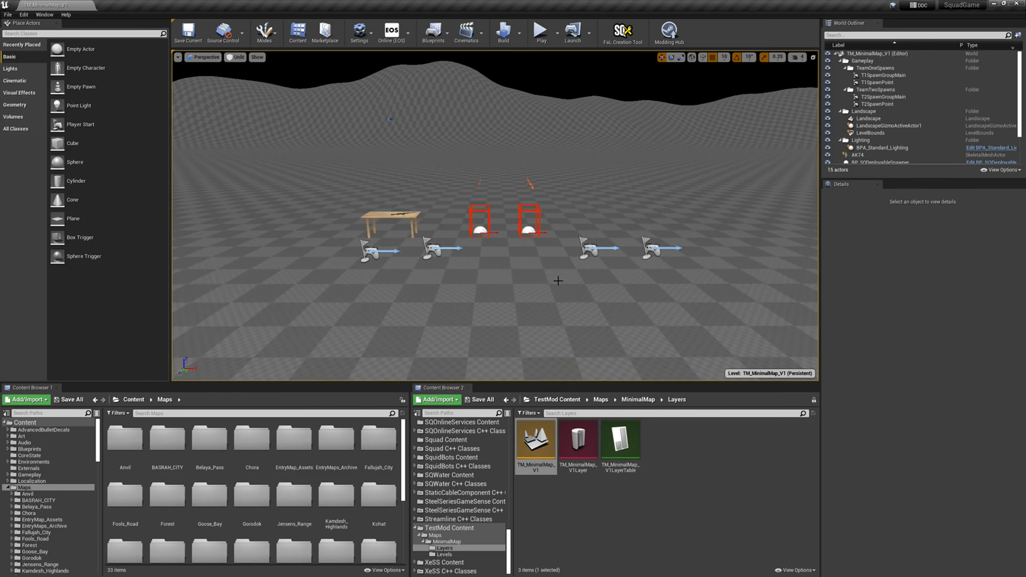
key("w")
right_click_drag(557, 280, 557, 293)
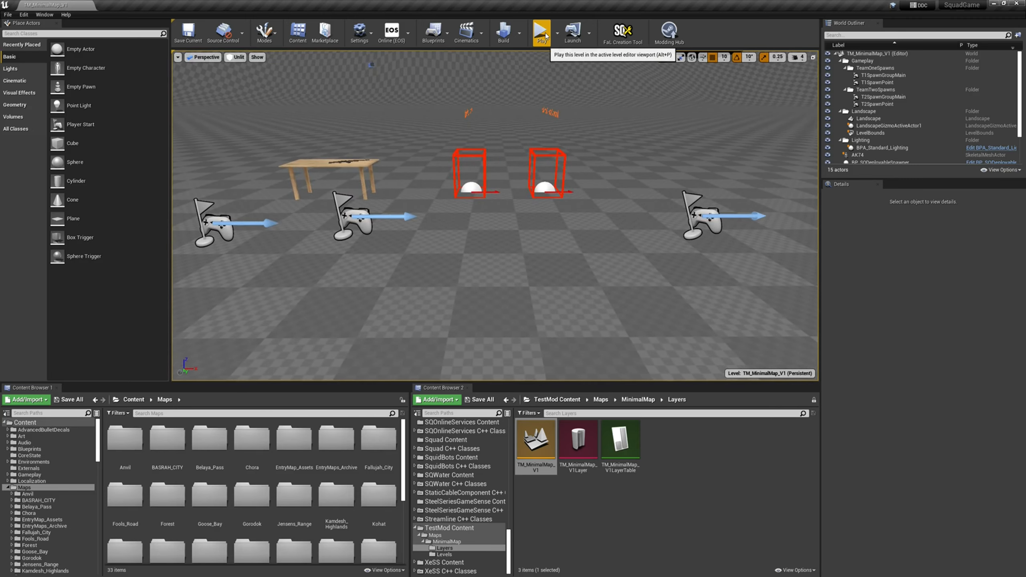
left_click(543, 35)
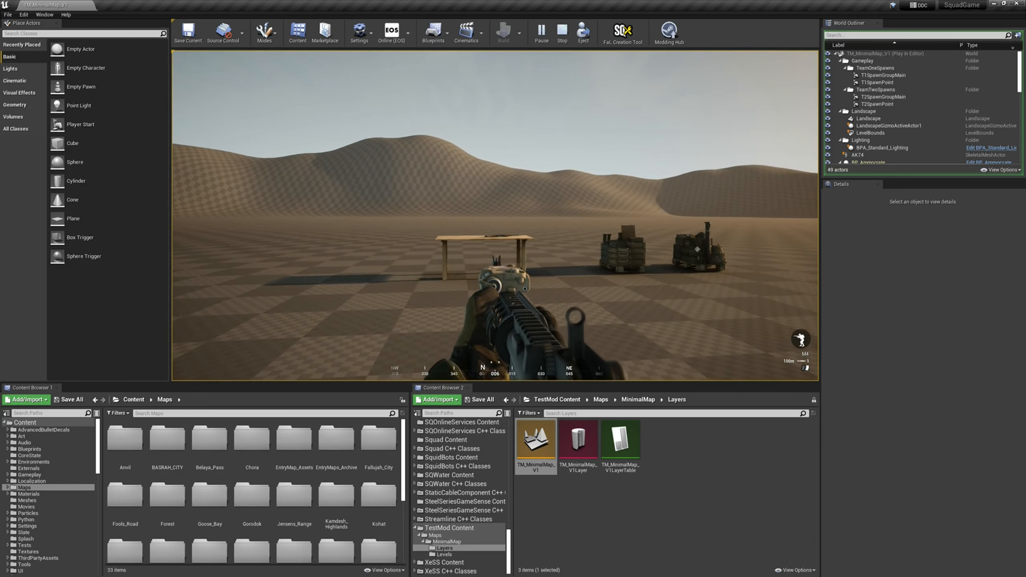
- Walk past the table to the ammo crate and rearm the soldier there
key("w")
key("d")
key("w")
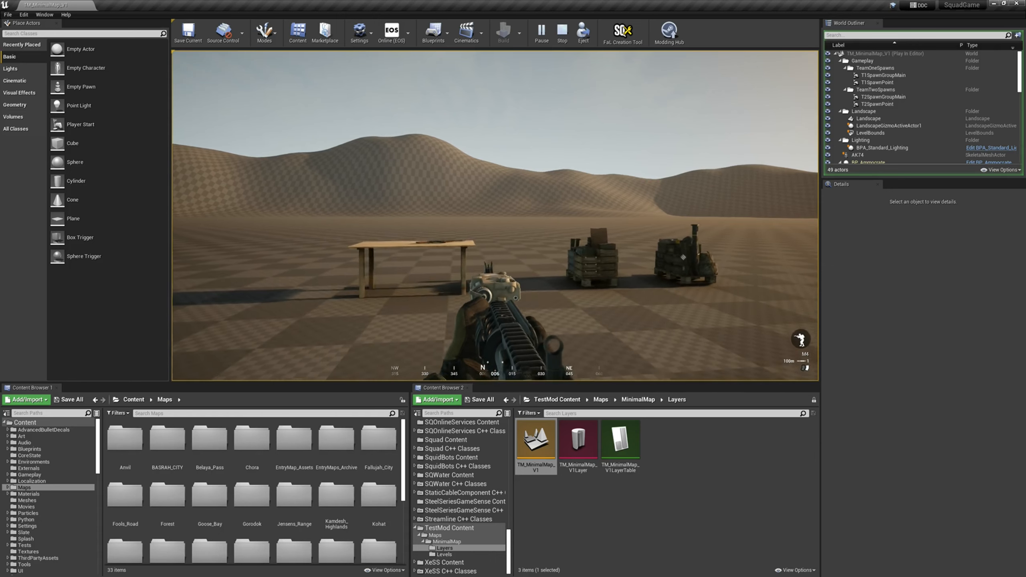
key("w")
key("d")
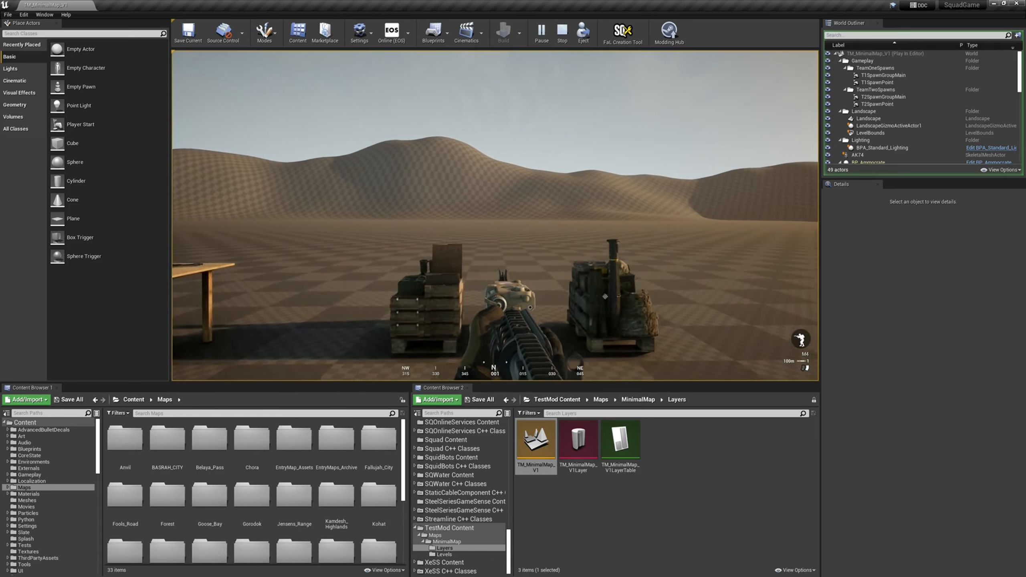
key("f")
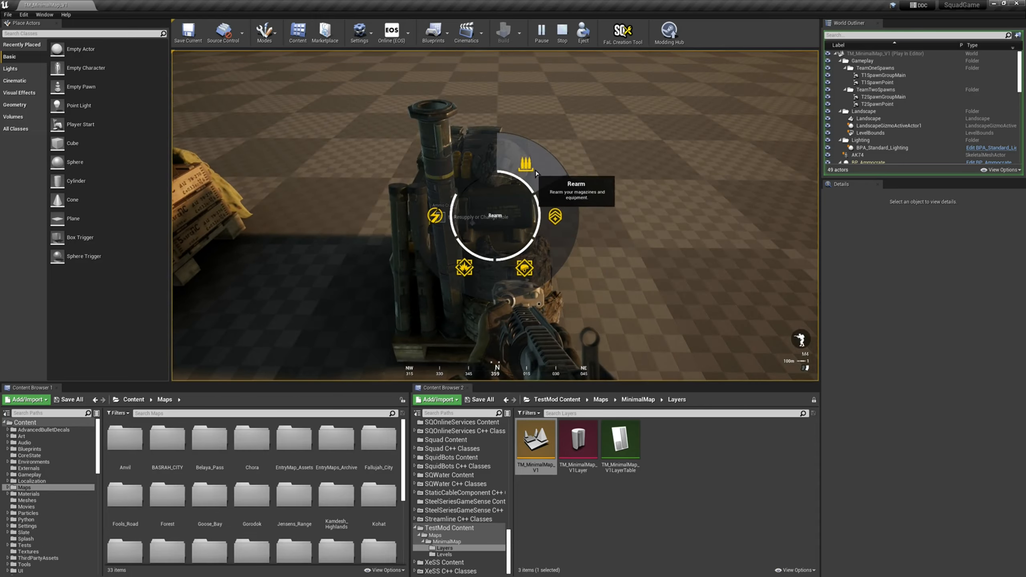
left_click(526, 164)
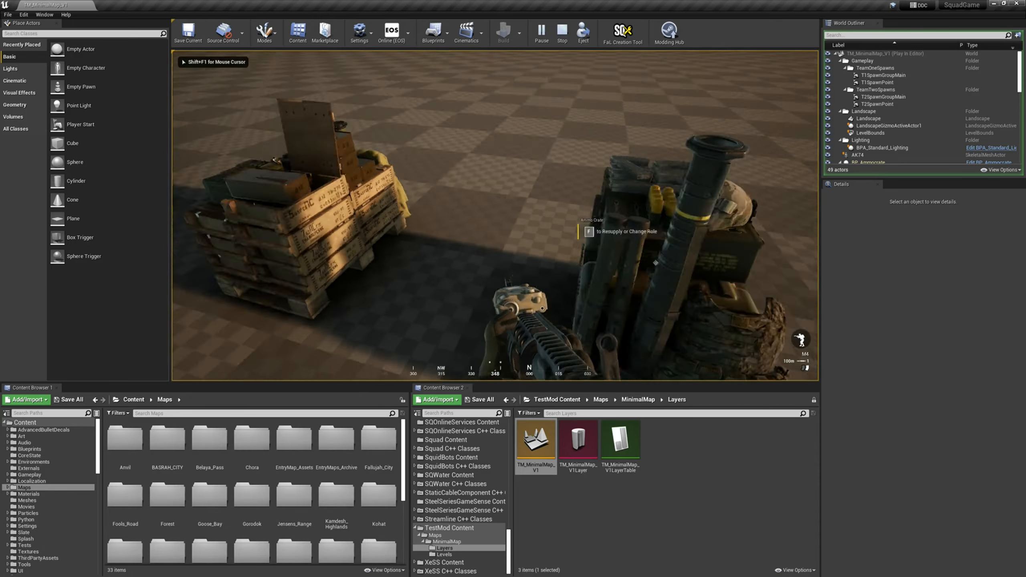
- Walk to the table with the AK74 and switch the soldier's equipment to the field dressing
key("w")
key("1")
key("w")
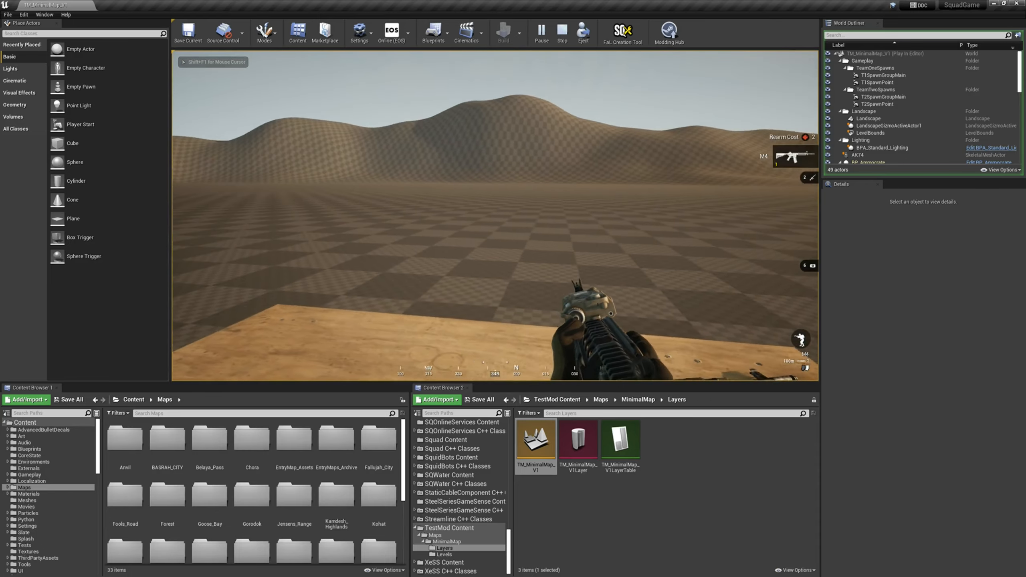
left_click(496, 215)
key("1")
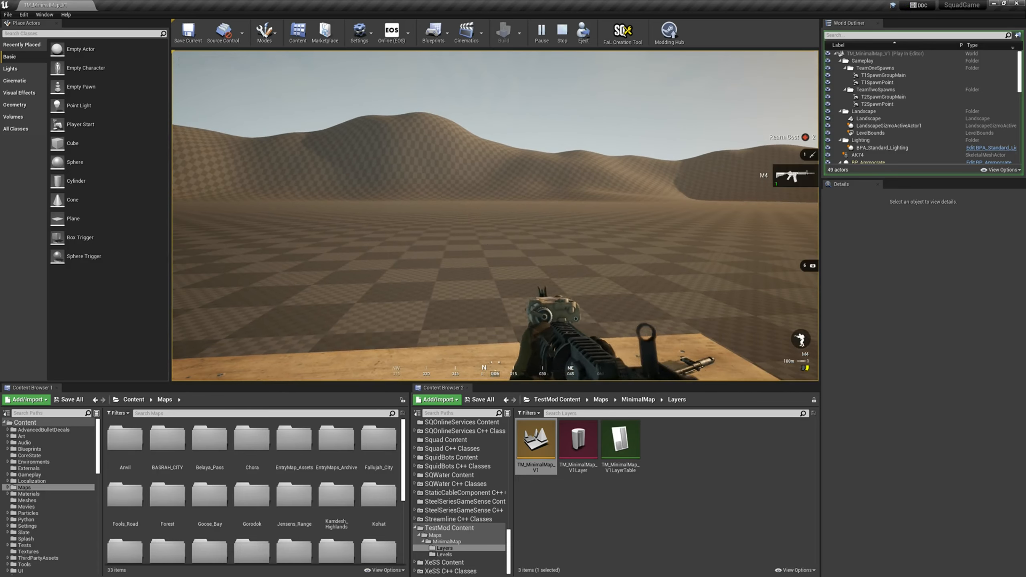
key("6")
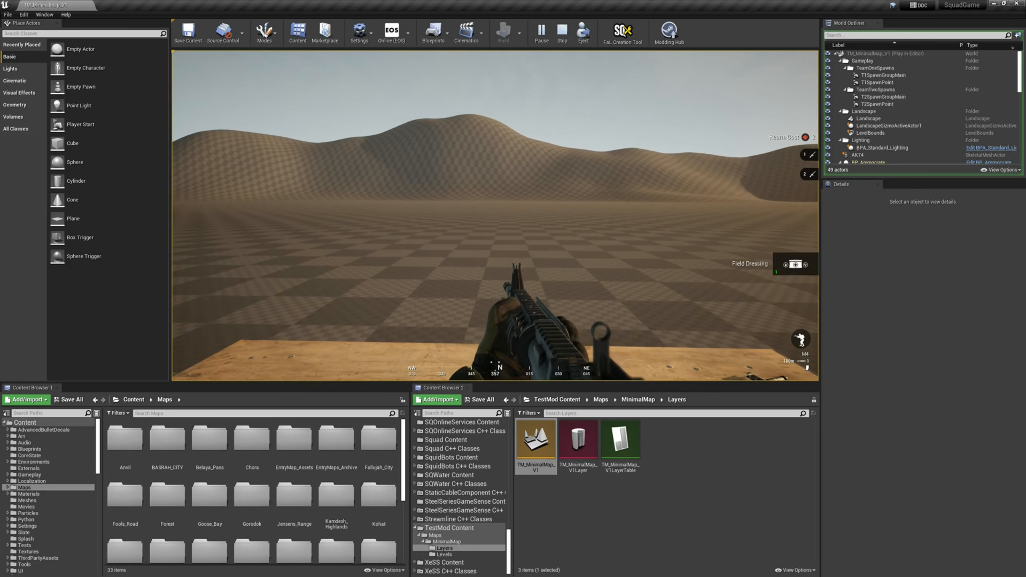
key("s")
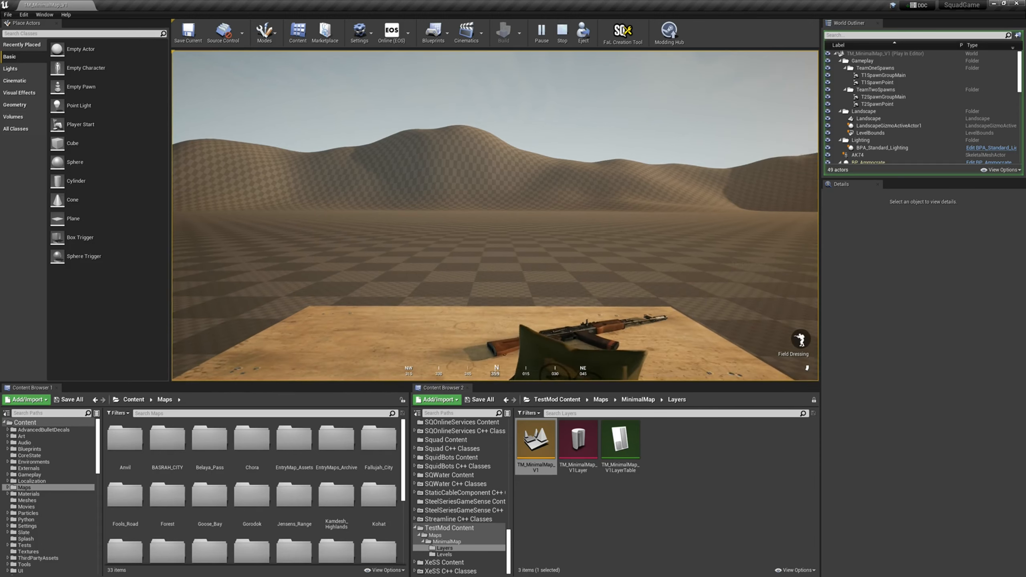